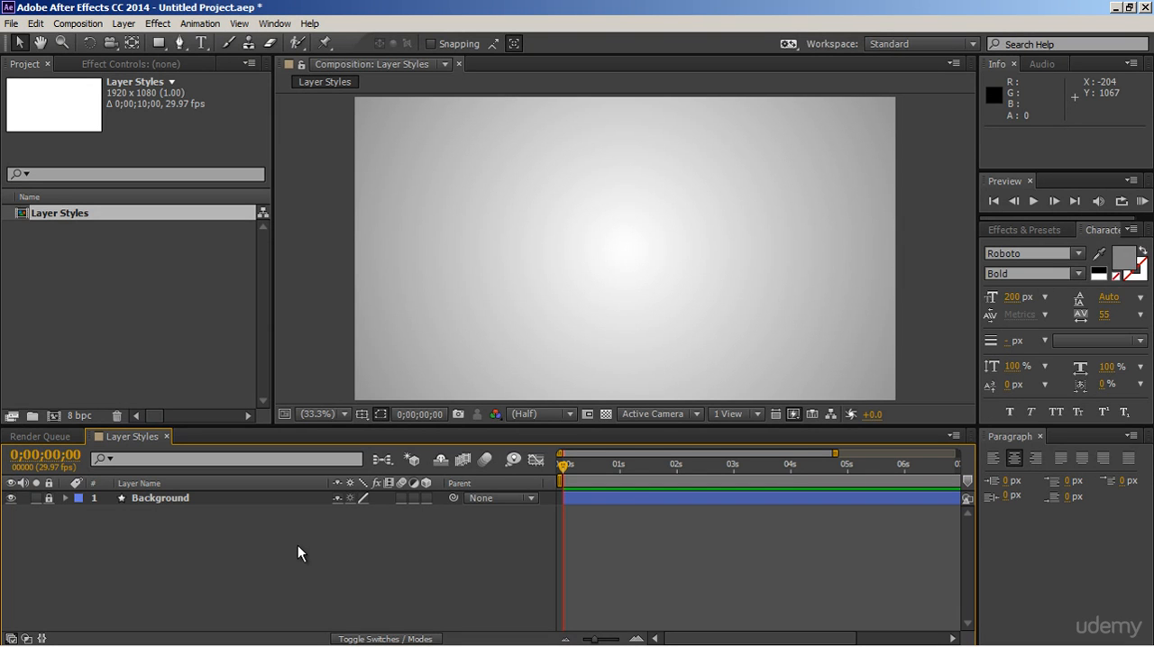
Step: Create a text layer reading "3D" in the Layer Styles composition
{"action": "left_click", "coordinate": [200, 42]}
{"action": "left_click", "coordinate": [547, 255]}
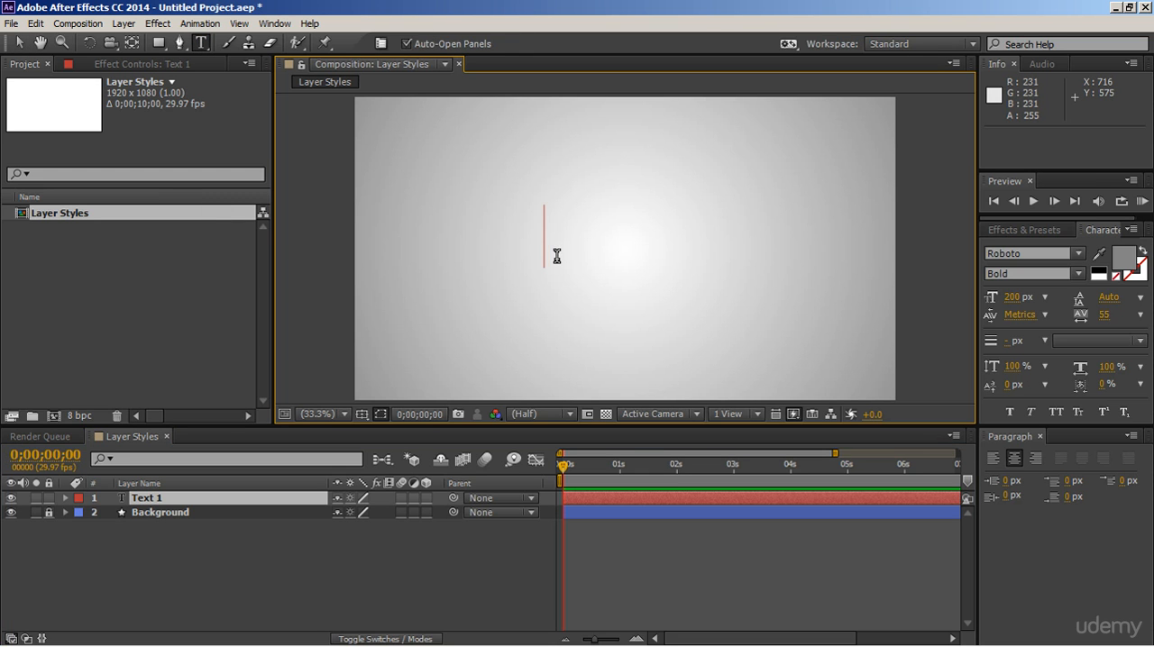
{"action": "type", "text": "3D"}
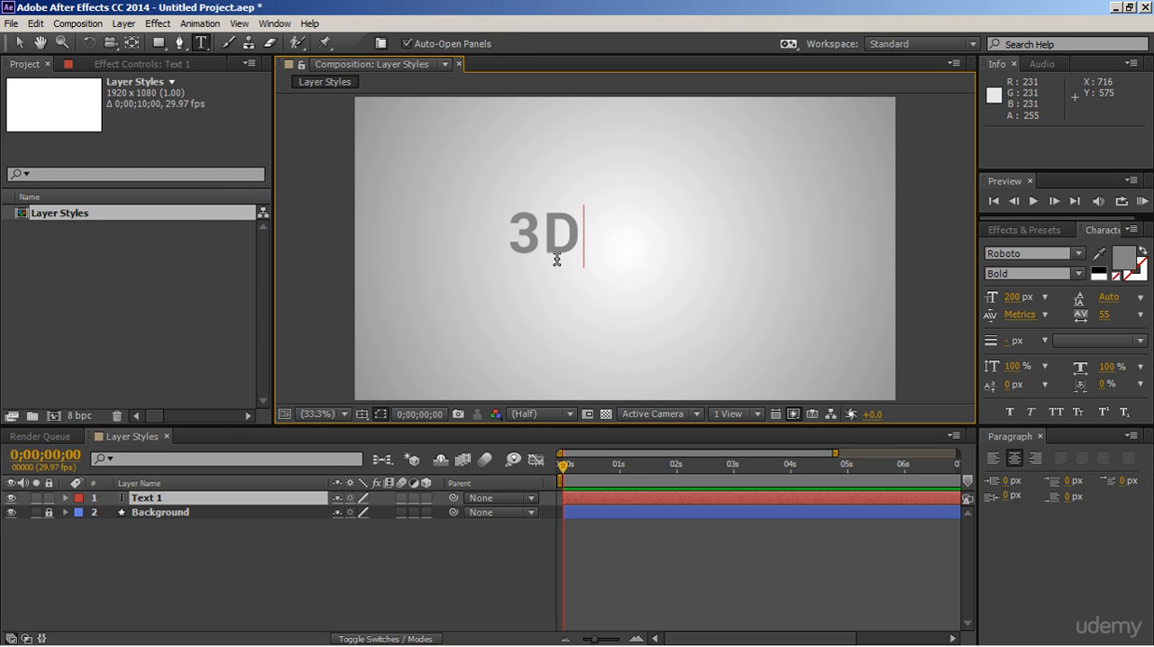
{"action": "left_click", "coordinate": [19, 42]}
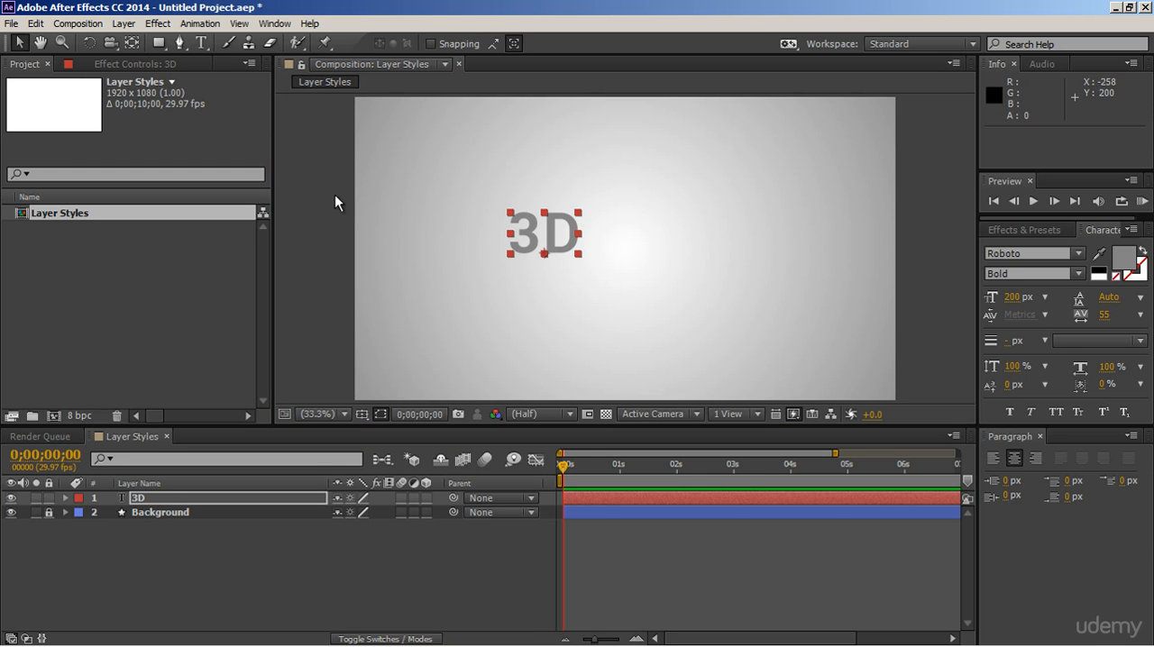
Step: Set the 3D text's font size to 450 px and move it to the middle of the composition, about 921, 705
{"action": "left_click", "coordinate": [1011, 297]}
{"action": "type", "text": "45"}
{"action": "key", "text": "Return"}
{"action": "type", "text": "0"}
{"action": "key", "text": "Return"}
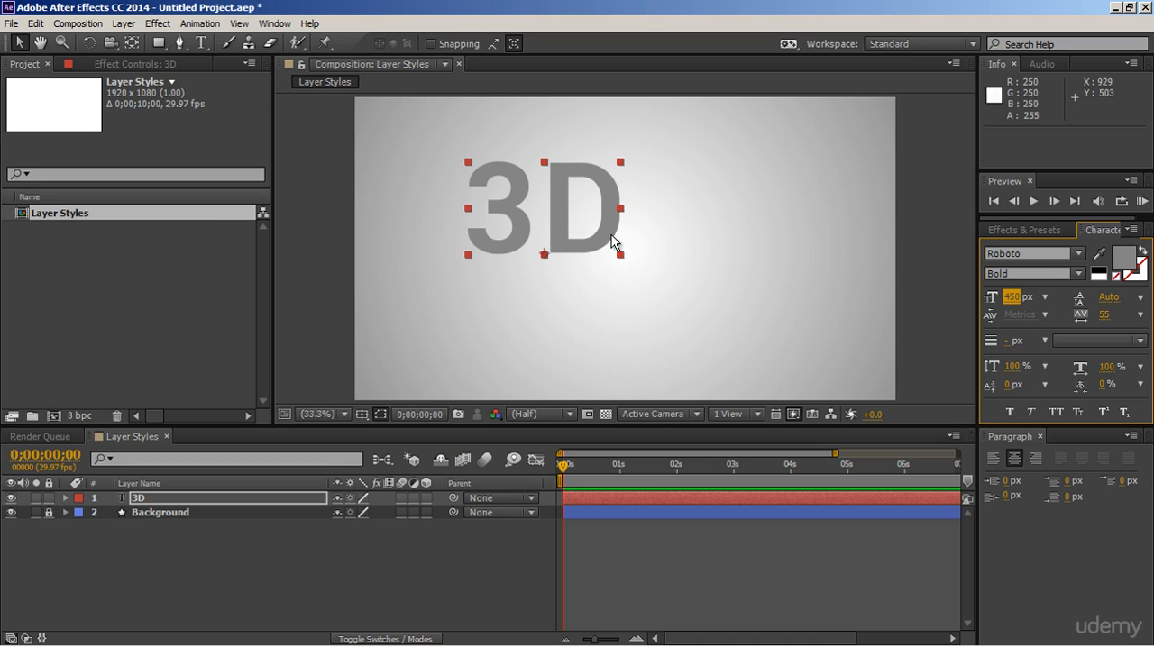
{"action": "left_click_drag", "start_coordinate": [611, 242], "coordinate": [686, 286]}
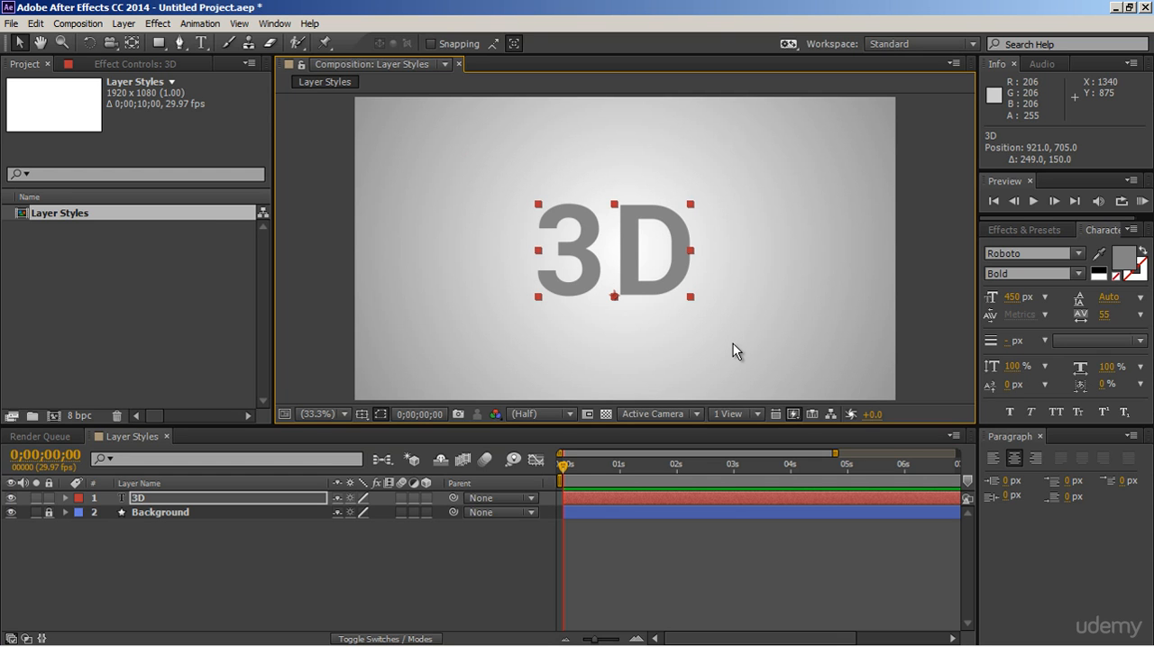
Step: Add a Stroke layer style to the 3D text layer
{"action": "left_click", "coordinate": [312, 502]}
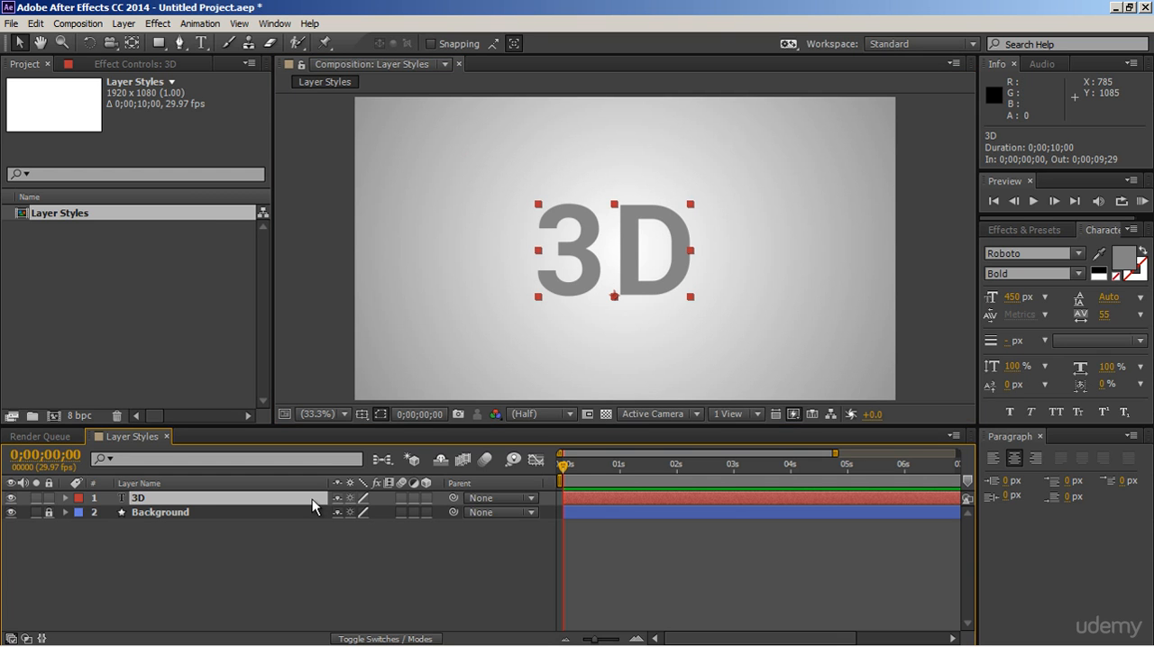
{"action": "left_click", "coordinate": [128, 25]}
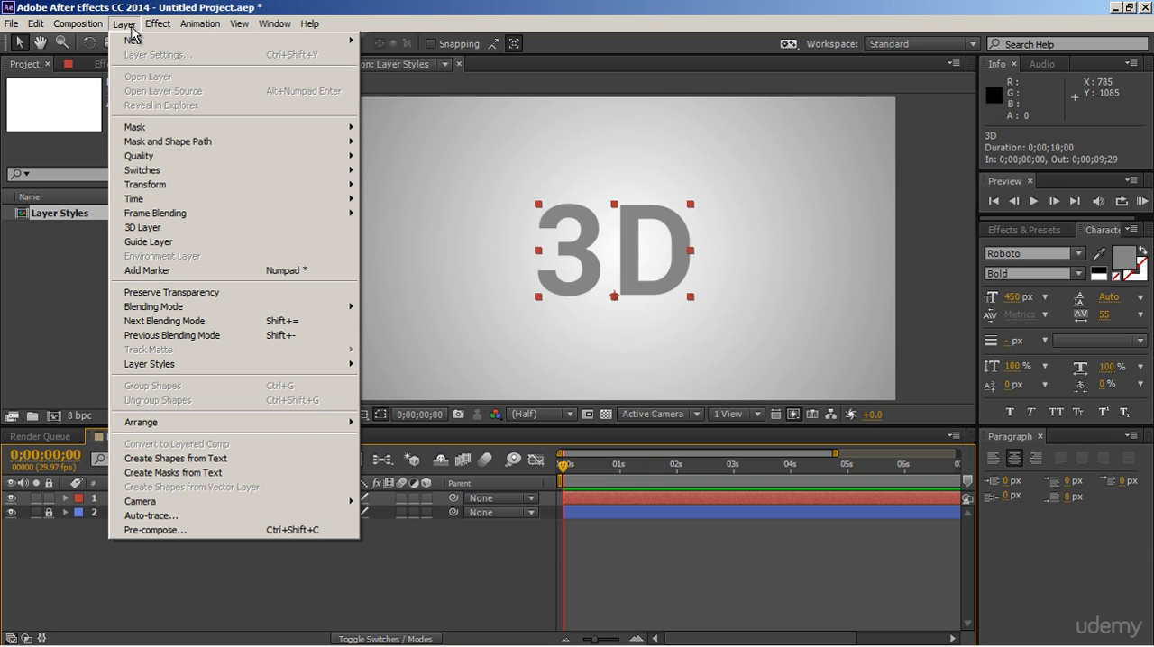
{"action": "mouse_move", "coordinate": [146, 367]}
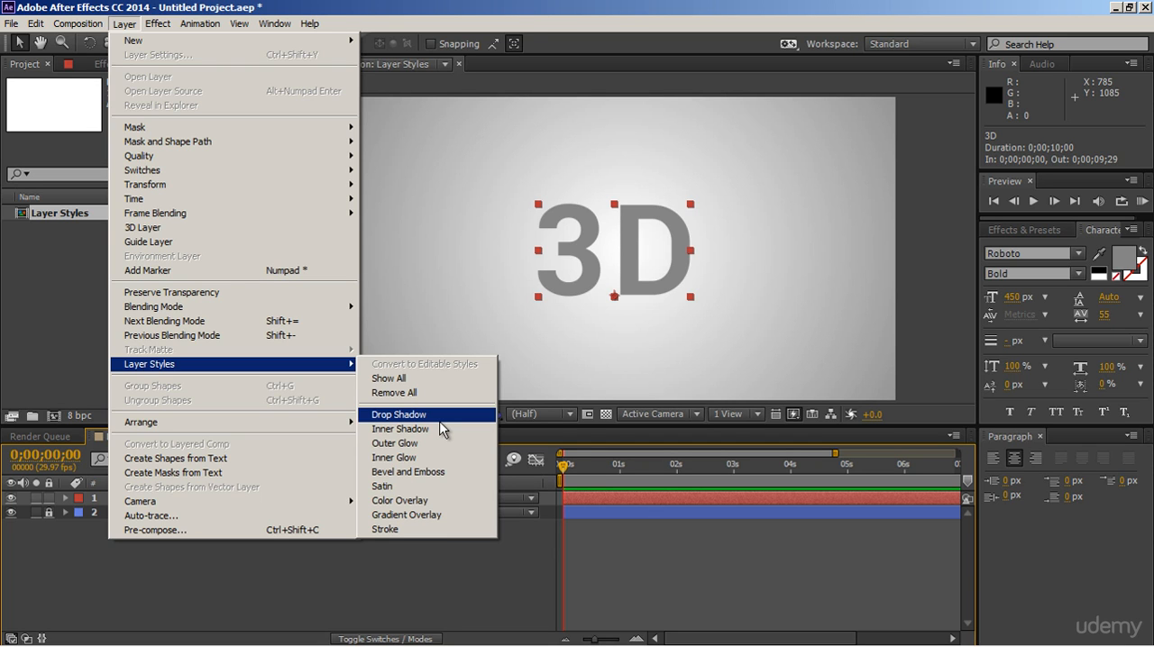
{"action": "left_click", "coordinate": [352, 558]}
{"action": "right_click", "coordinate": [241, 498]}
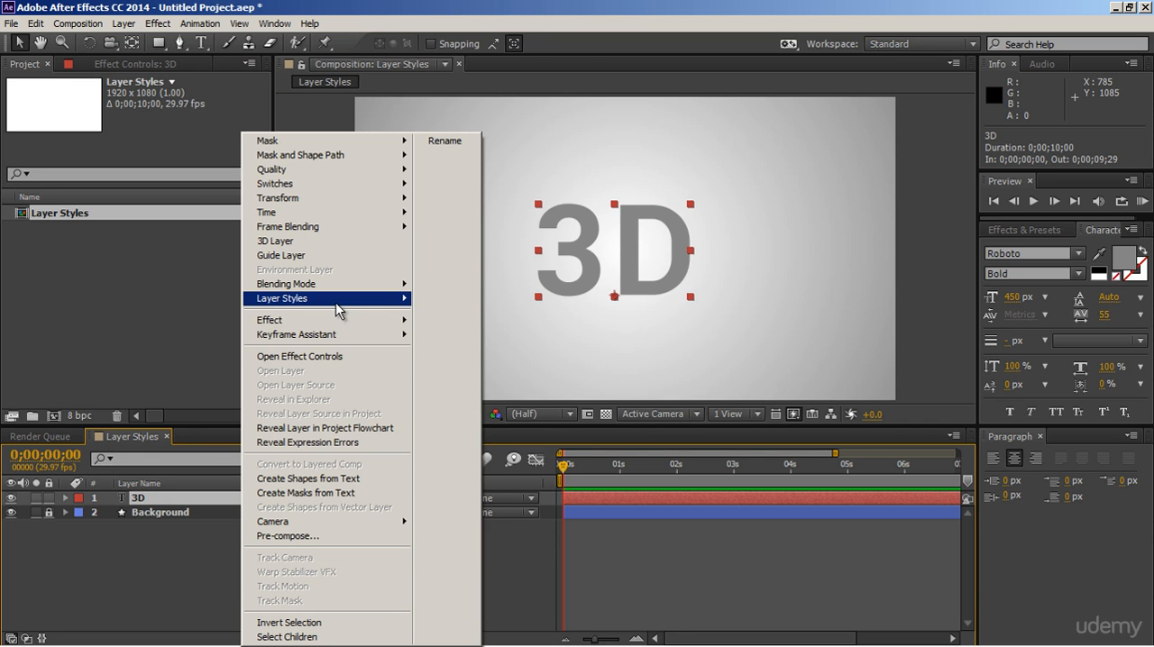
{"action": "mouse_move", "coordinate": [335, 309]}
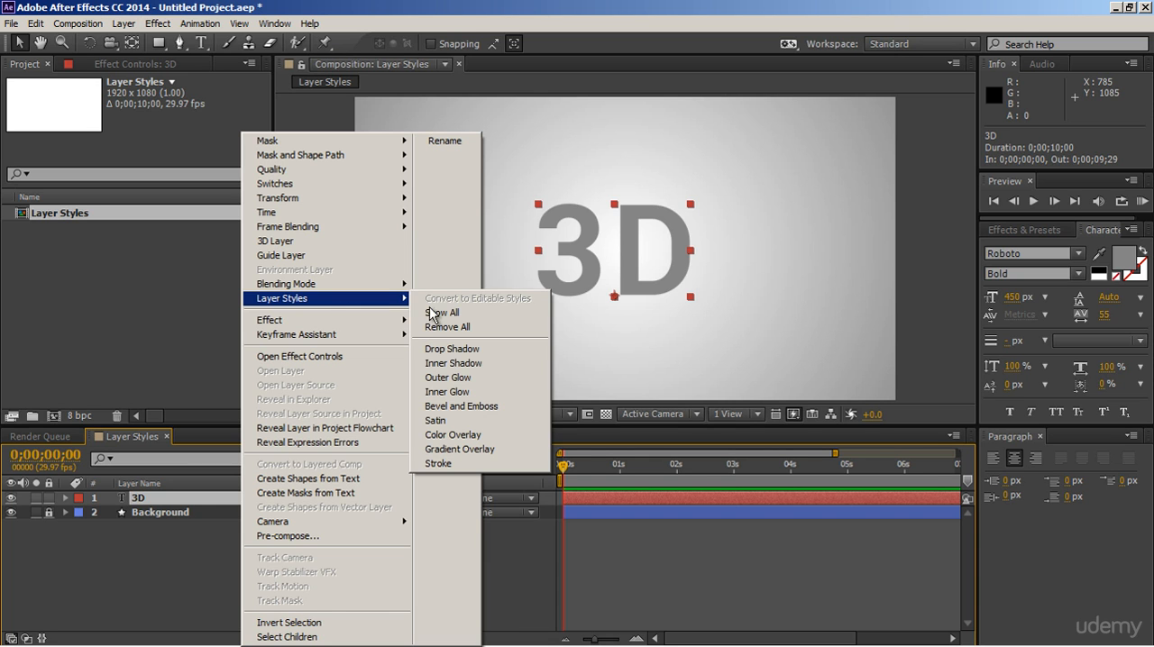
{"action": "left_click", "coordinate": [441, 464]}
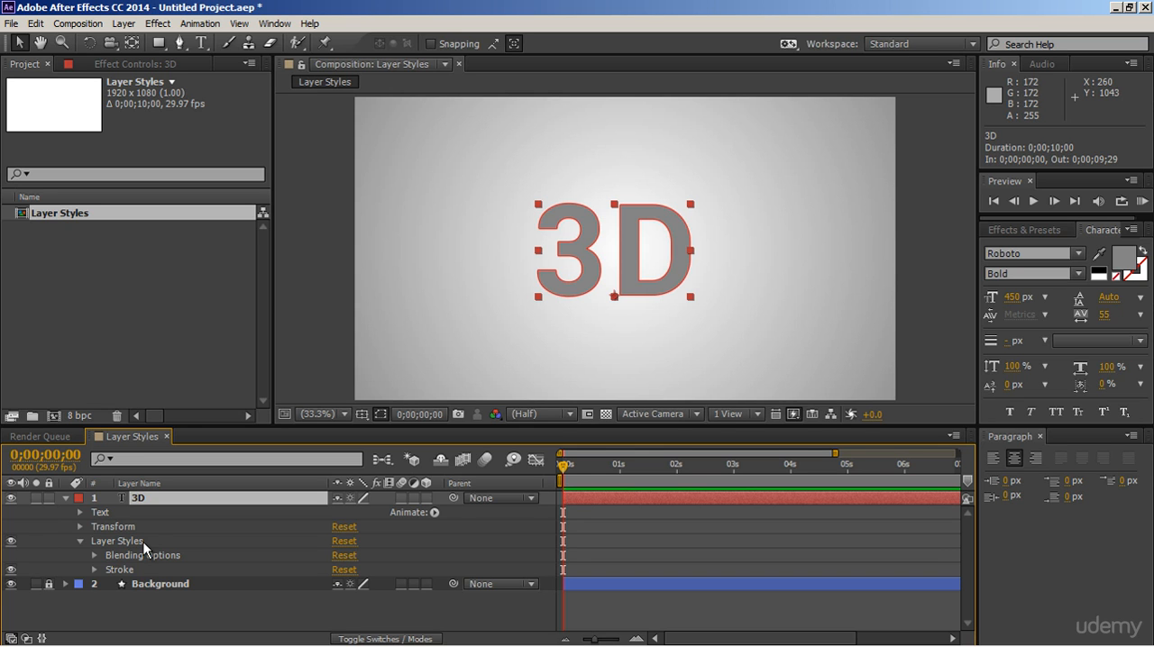
Step: Set the Stroke style's color to black (000000)
{"action": "left_click", "coordinate": [95, 556]}
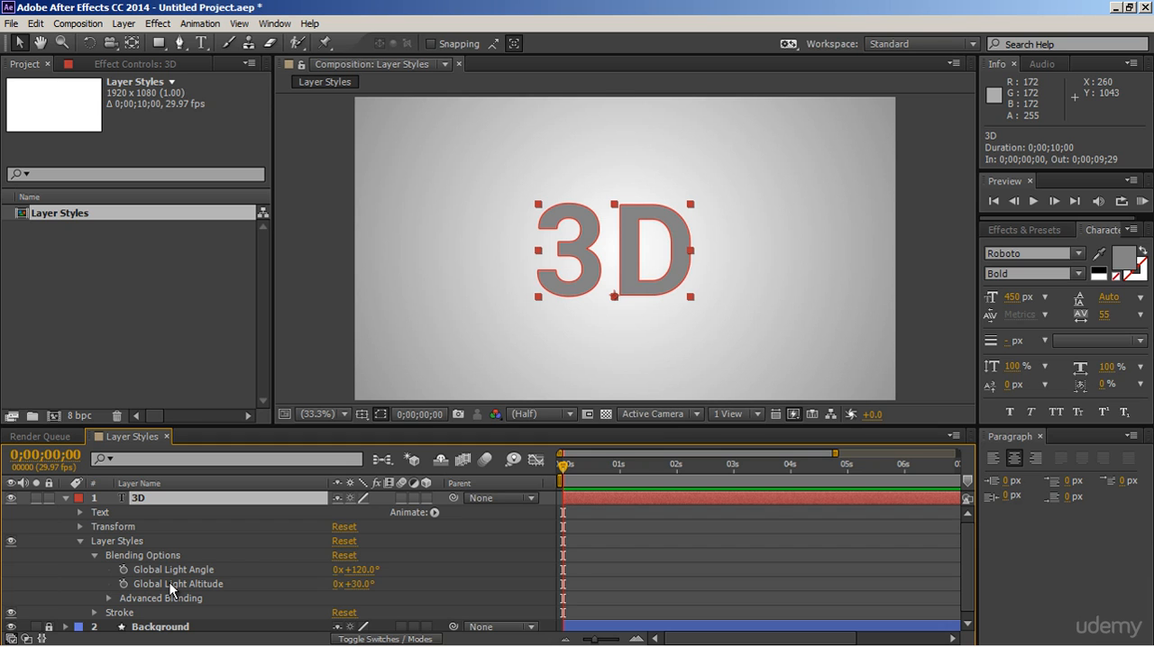
{"action": "left_click", "coordinate": [95, 555]}
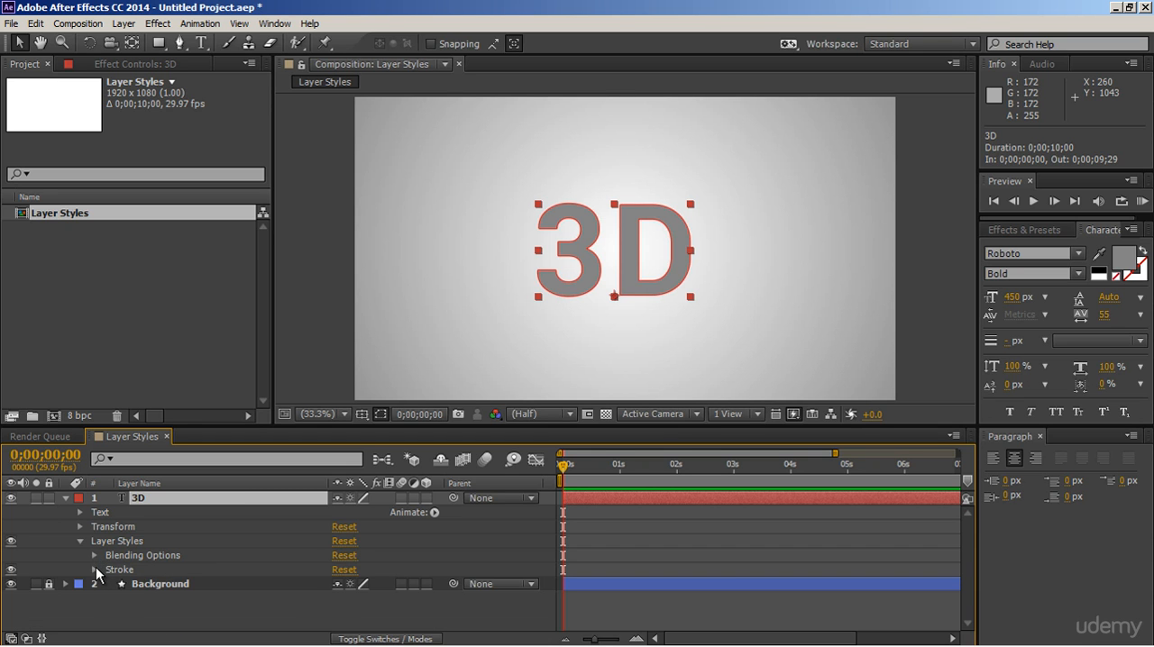
{"action": "left_click", "coordinate": [95, 569]}
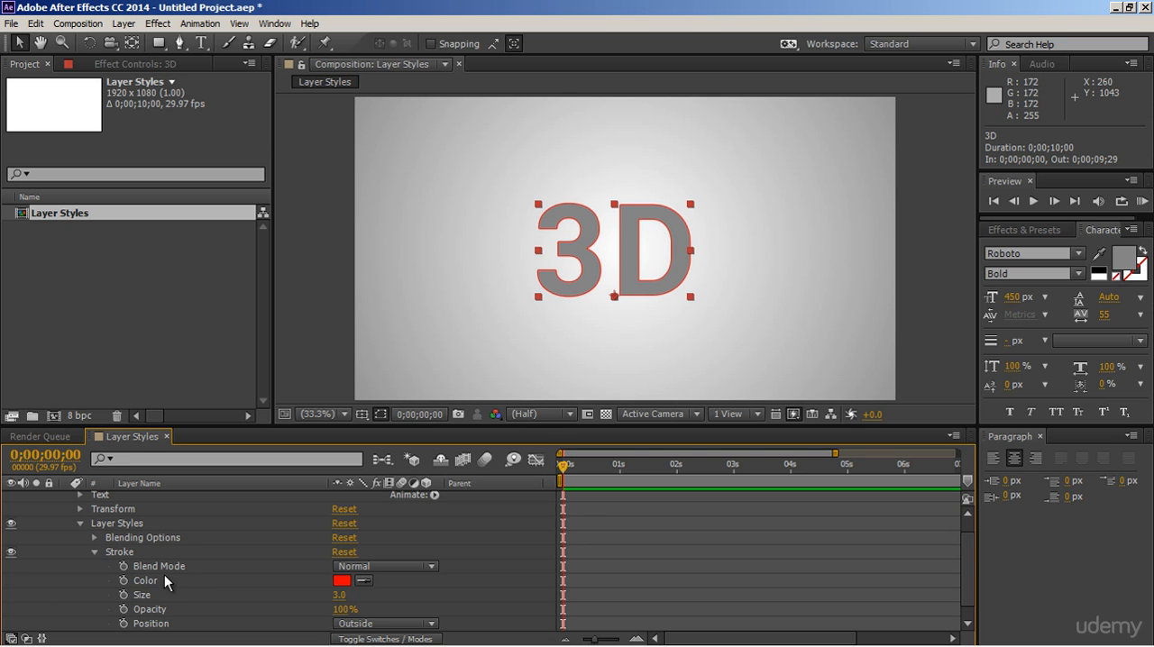
{"action": "left_click", "coordinate": [342, 580]}
{"action": "left_click_drag", "start_coordinate": [716, 420], "coordinate": [686, 450]}
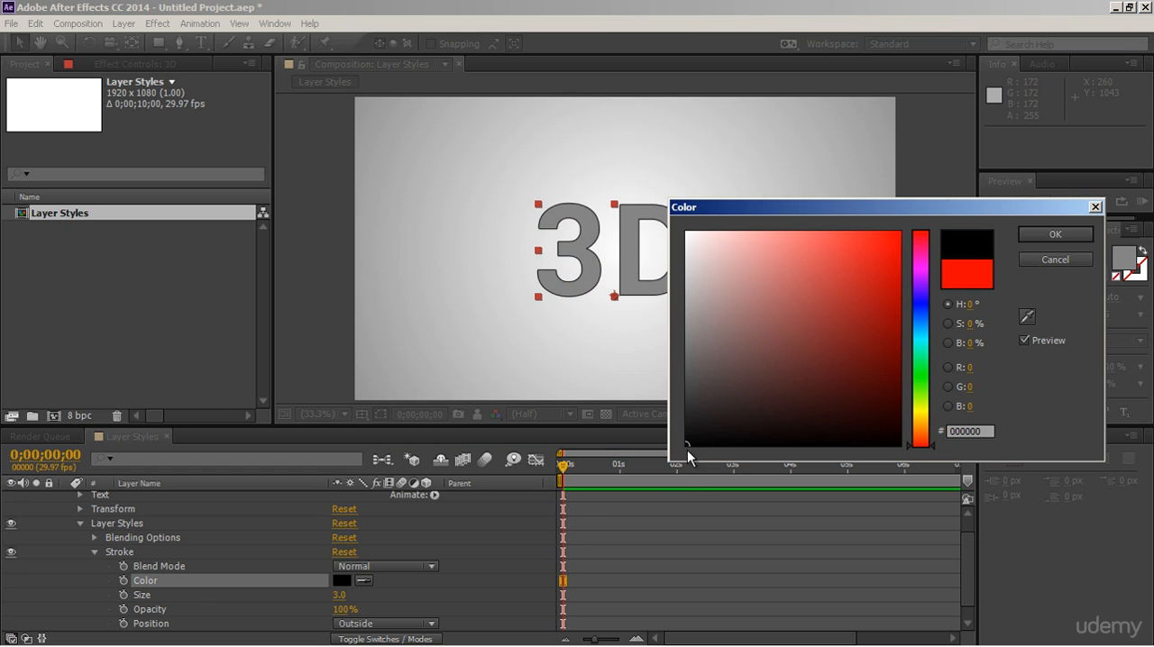
{"action": "left_click", "coordinate": [1047, 238]}
Step: Set the stroke's size to 10 and its position to Center, and collapse the Stroke settings
{"action": "left_click", "coordinate": [339, 596]}
{"action": "type", "text": "10"}
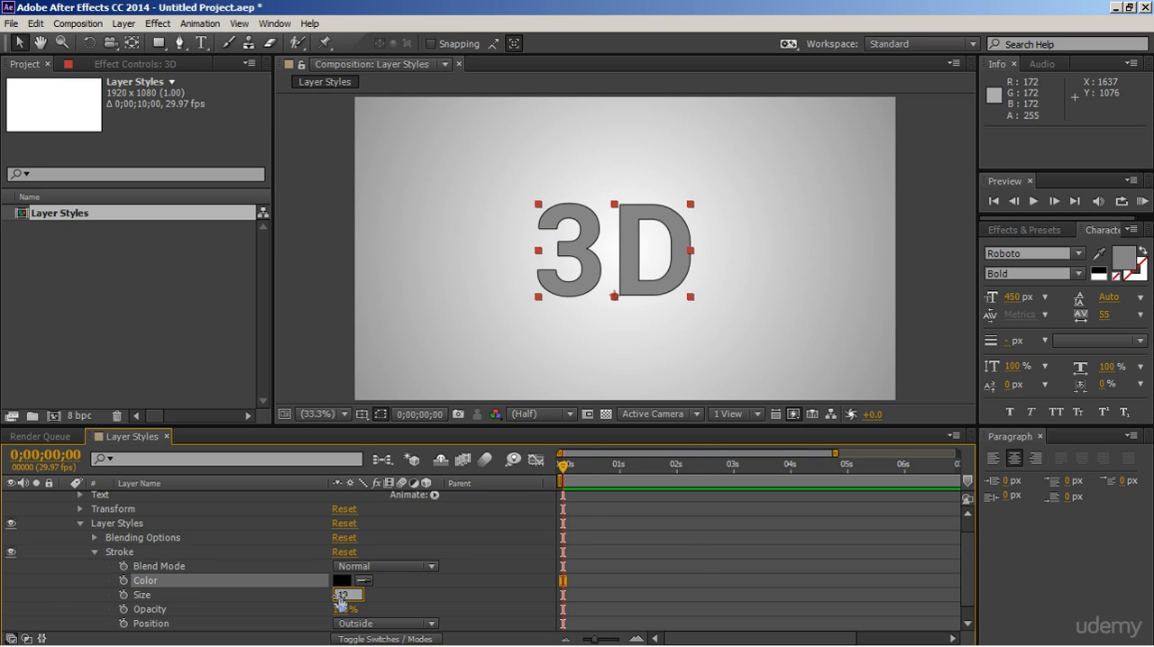
{"action": "key", "text": "Return"}
{"action": "left_click", "coordinate": [356, 624]}
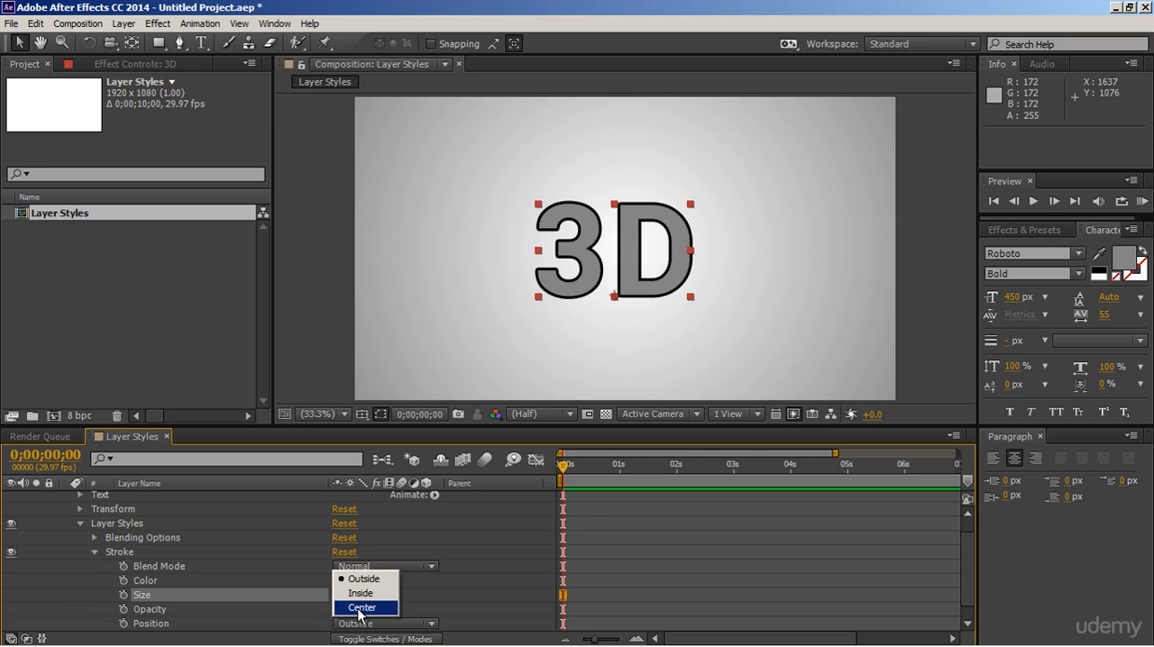
{"action": "left_click", "coordinate": [360, 608]}
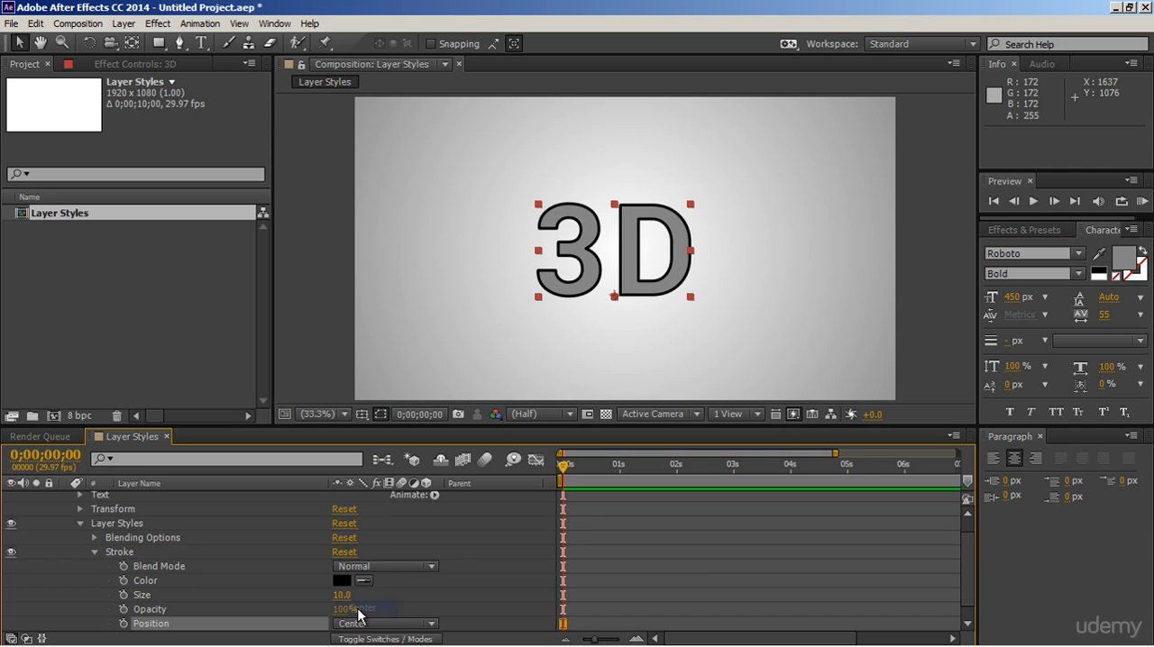
{"action": "left_click", "coordinate": [95, 551]}
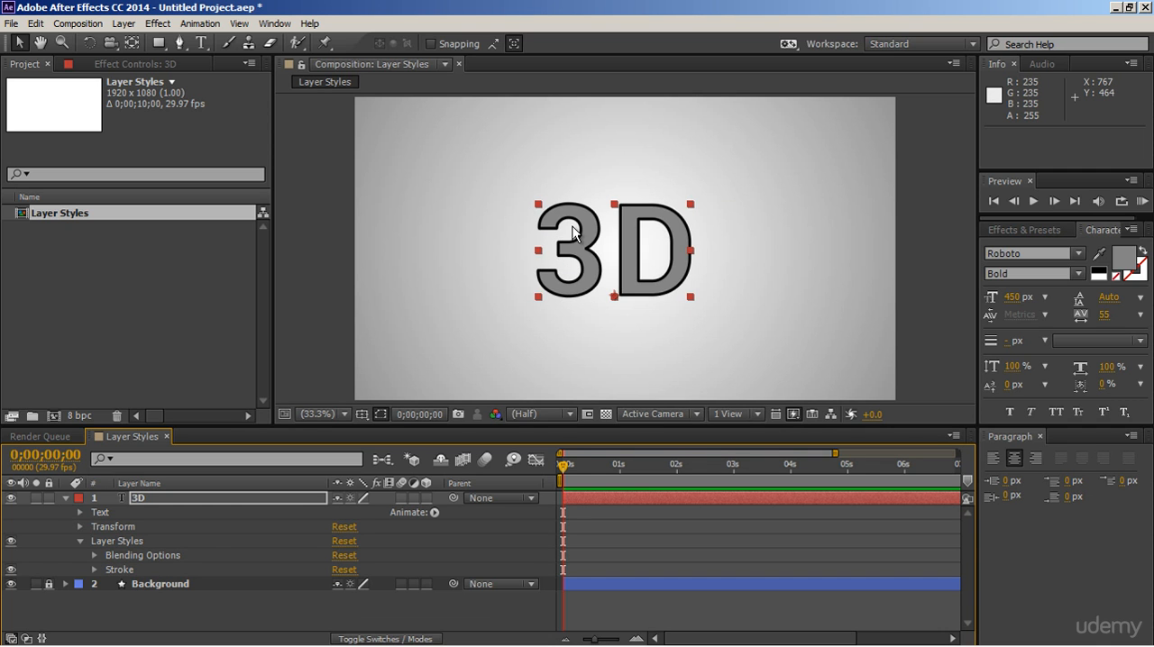
Step: Add a Bevel and Emboss layer style to the 3D text layer
{"action": "scroll", "coordinate": [575, 234], "scroll_direction": "up", "scroll_amount": 2}
{"action": "key", "text": "space"}
{"action": "left_click_drag", "start_coordinate": [567, 250], "coordinate": [607, 247]}
{"action": "right_click", "coordinate": [287, 498]}
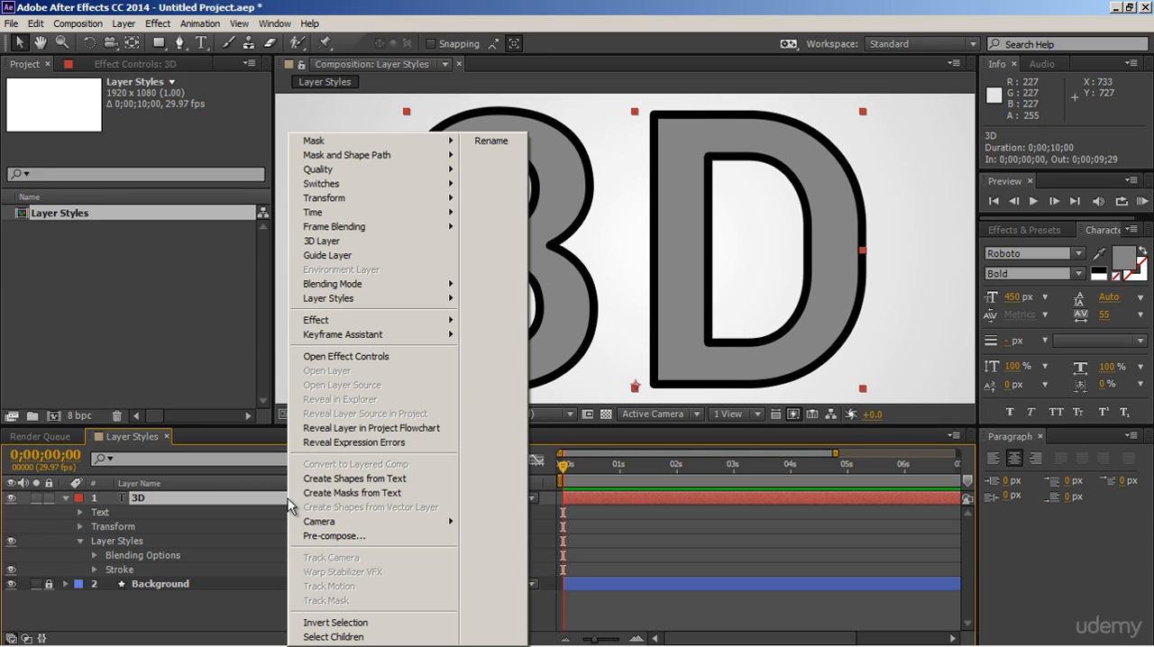
{"action": "mouse_move", "coordinate": [451, 299]}
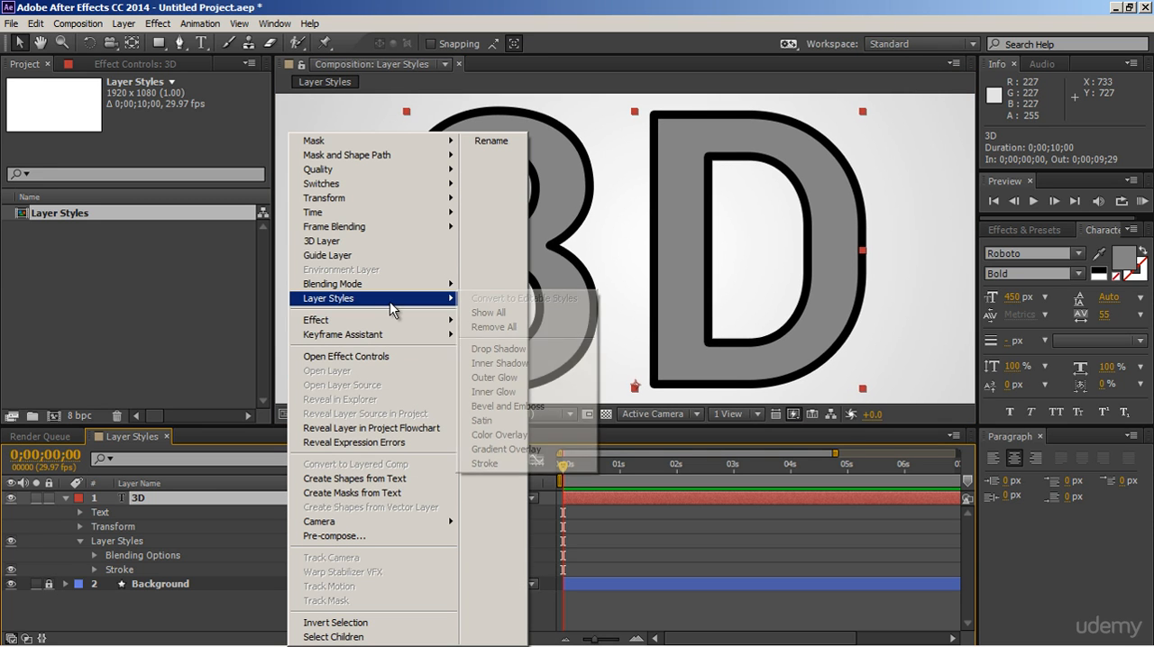
{"action": "left_click", "coordinate": [481, 406]}
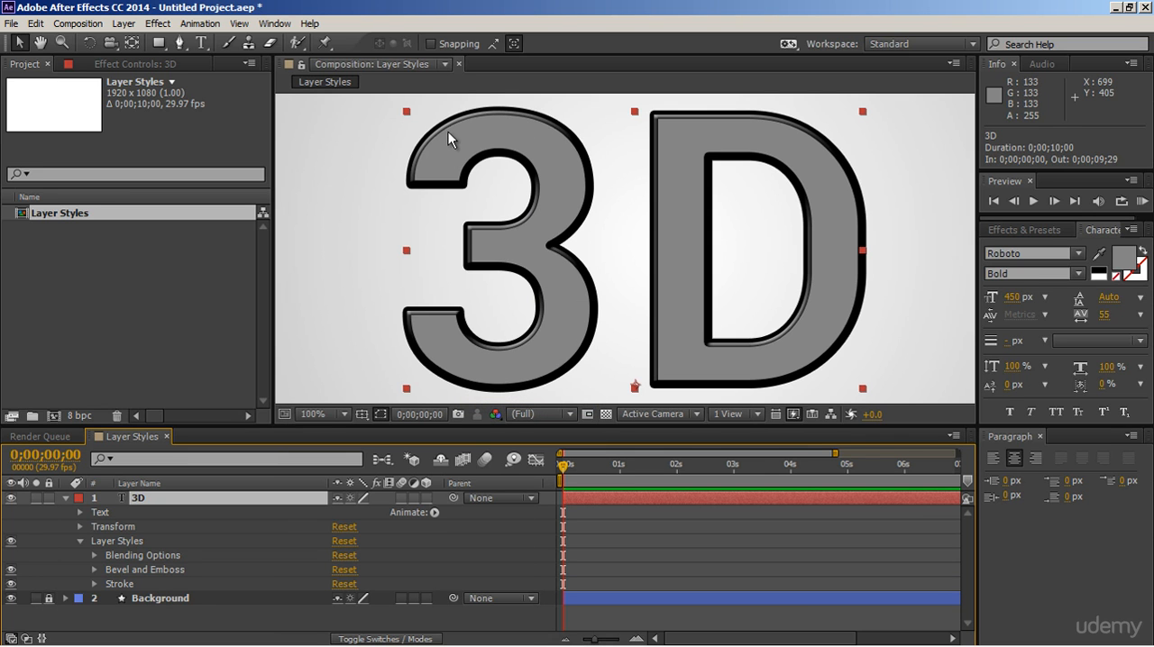
Step: Set the Bevel and Emboss style to Pillow Emboss with a size of 7
{"action": "left_click", "coordinate": [96, 569]}
{"action": "left_click", "coordinate": [370, 513]}
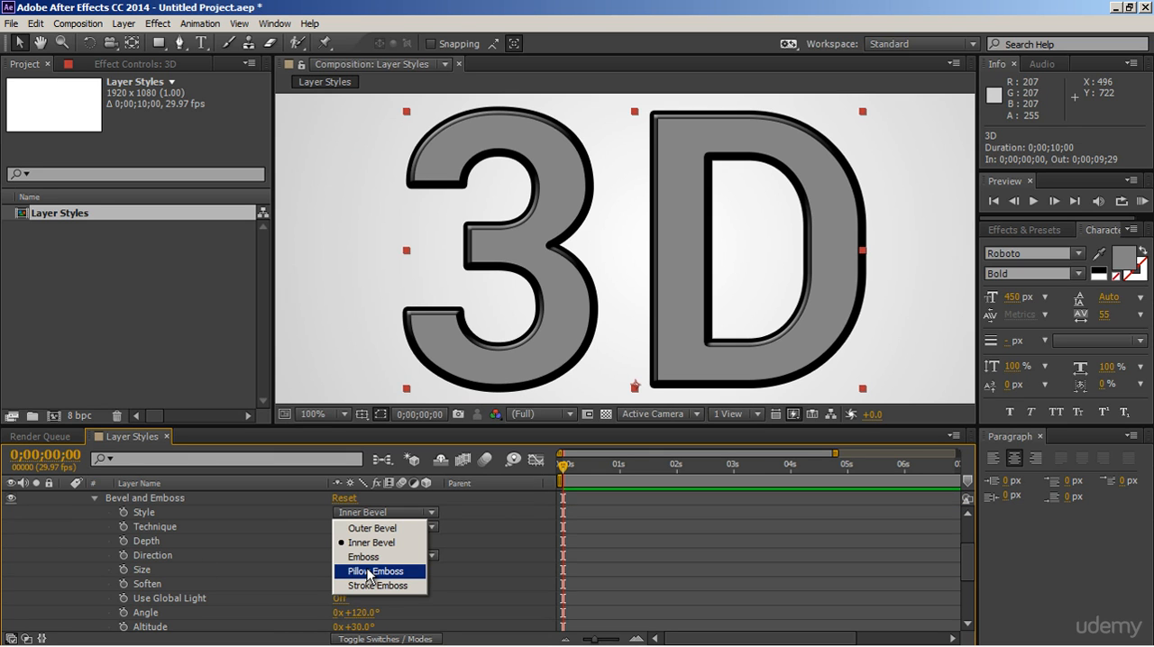
{"action": "left_click", "coordinate": [368, 572]}
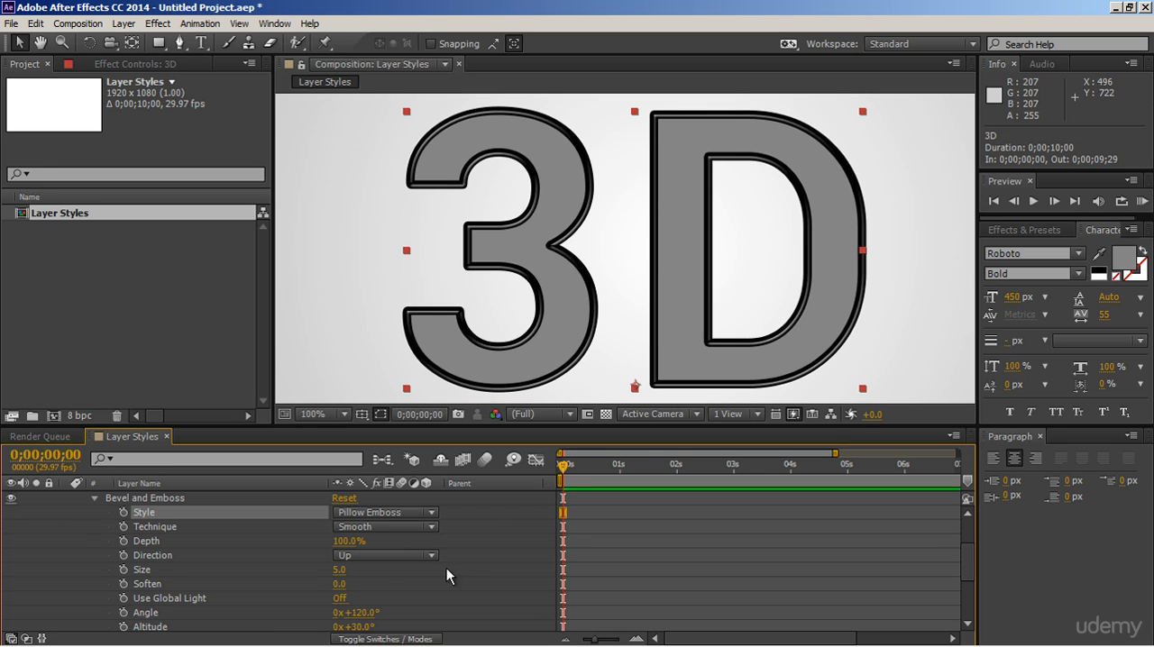
{"action": "left_click", "coordinate": [346, 569]}
{"action": "type", "text": "7"}
{"action": "key", "text": "Return"}
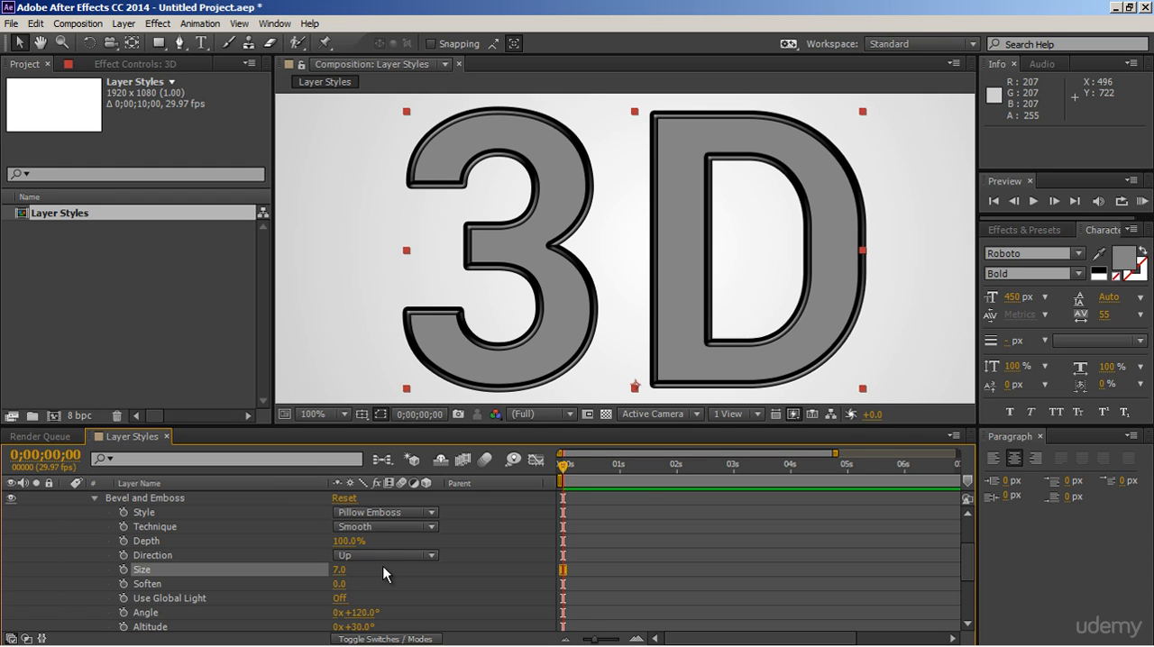
Step: Try the Chisel Hard technique on the Bevel and Emboss style and return it to Smooth
{"action": "left_click", "coordinate": [392, 527]}
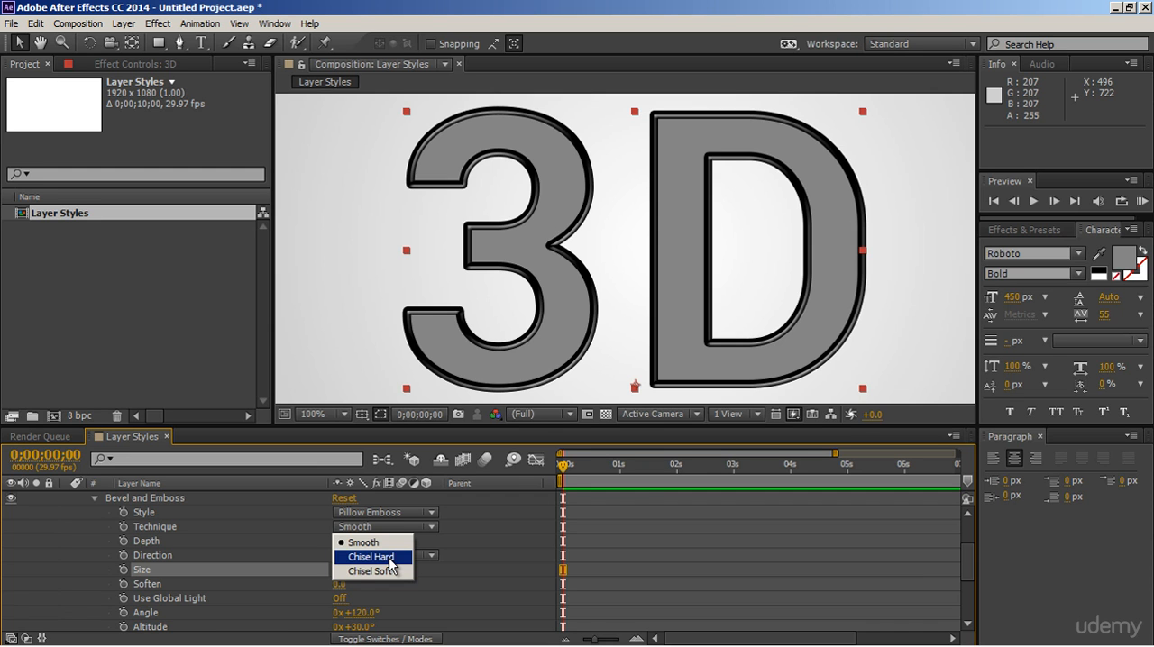
{"action": "left_click", "coordinate": [389, 559]}
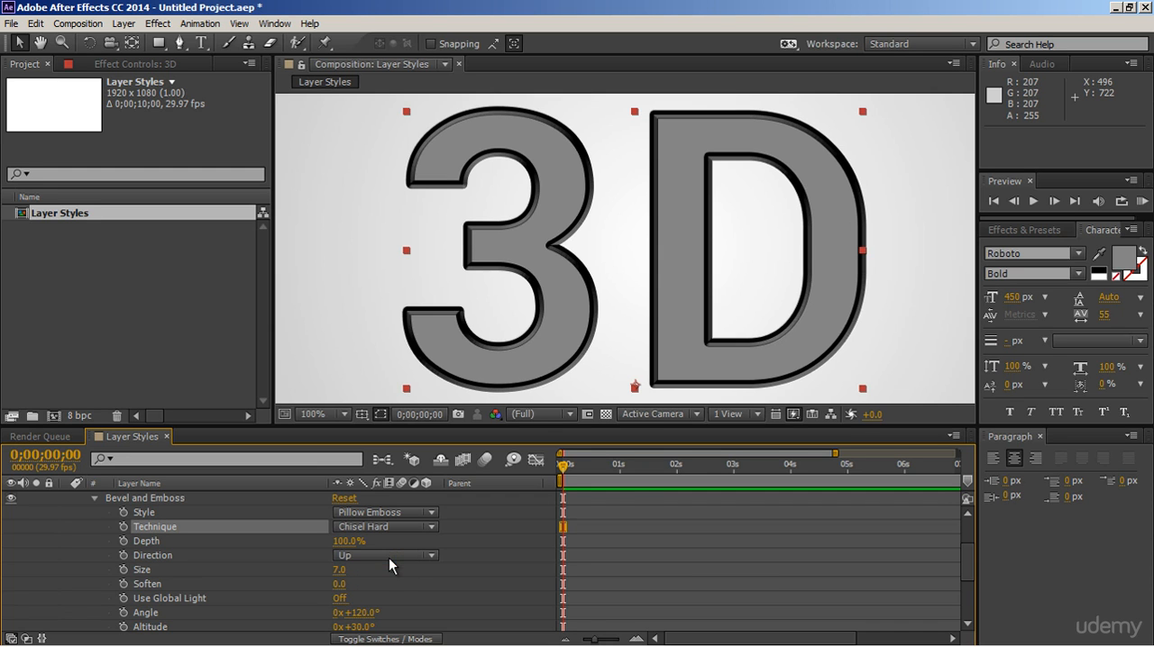
{"action": "left_click", "coordinate": [400, 528]}
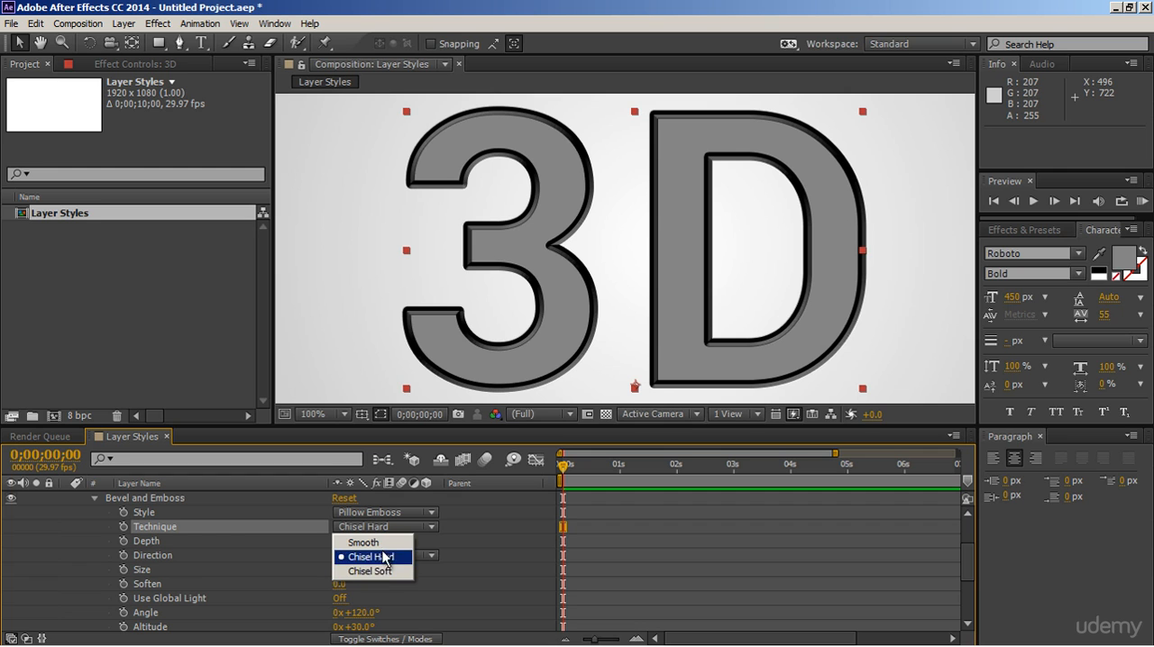
{"action": "left_click", "coordinate": [379, 542]}
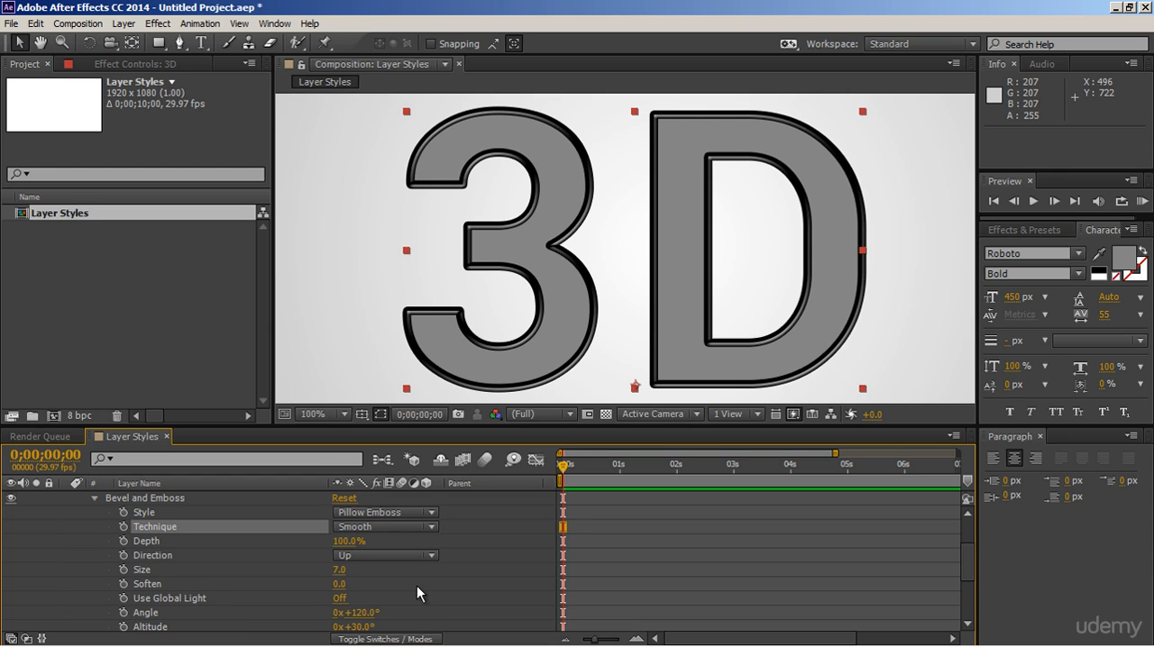
Step: Try a Bevel and Emboss light angle of 220° and undo the change
{"action": "scroll", "coordinate": [416, 585], "scroll_direction": "down", "scroll_amount": 2}
{"action": "left_click_drag", "start_coordinate": [362, 571], "coordinate": [450, 569]}
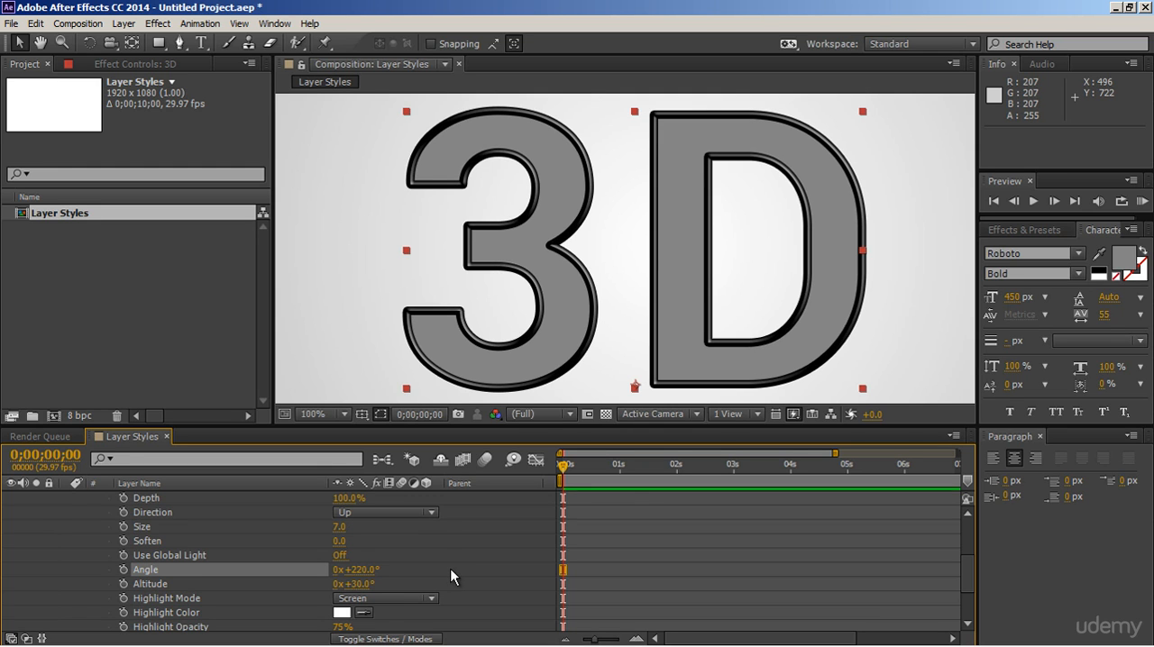
{"action": "key", "text": "ctrl+z"}
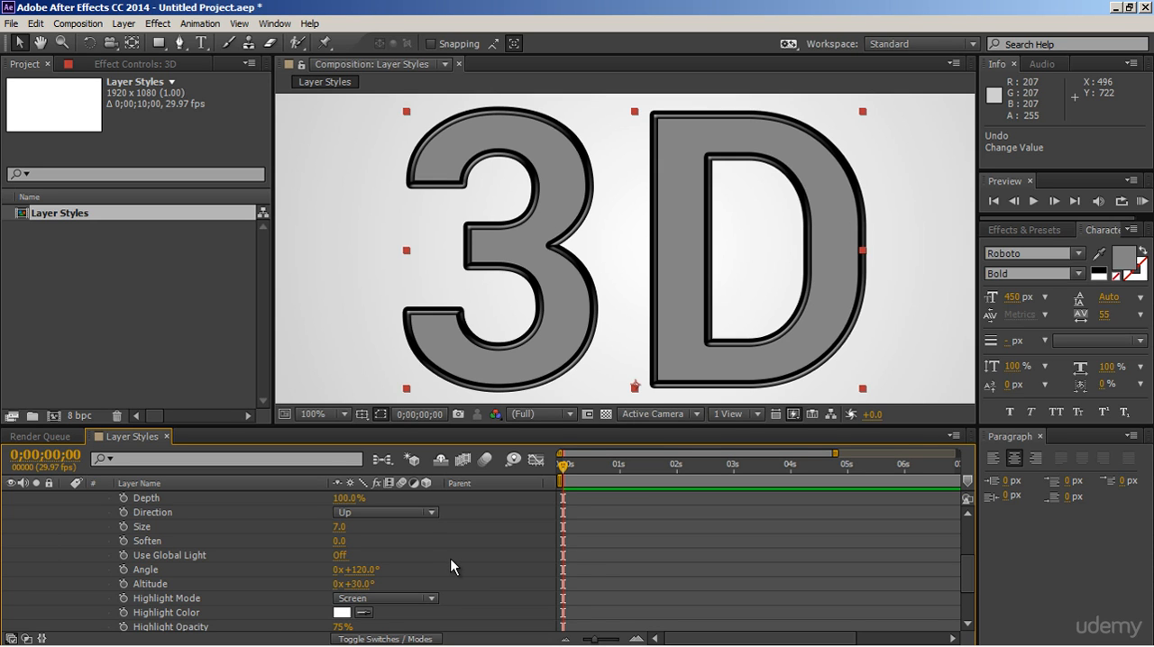
Step: Add a Drop Shadow layer style to the 3D text layer
{"action": "scroll", "coordinate": [452, 564], "scroll_direction": "down", "scroll_amount": 1}
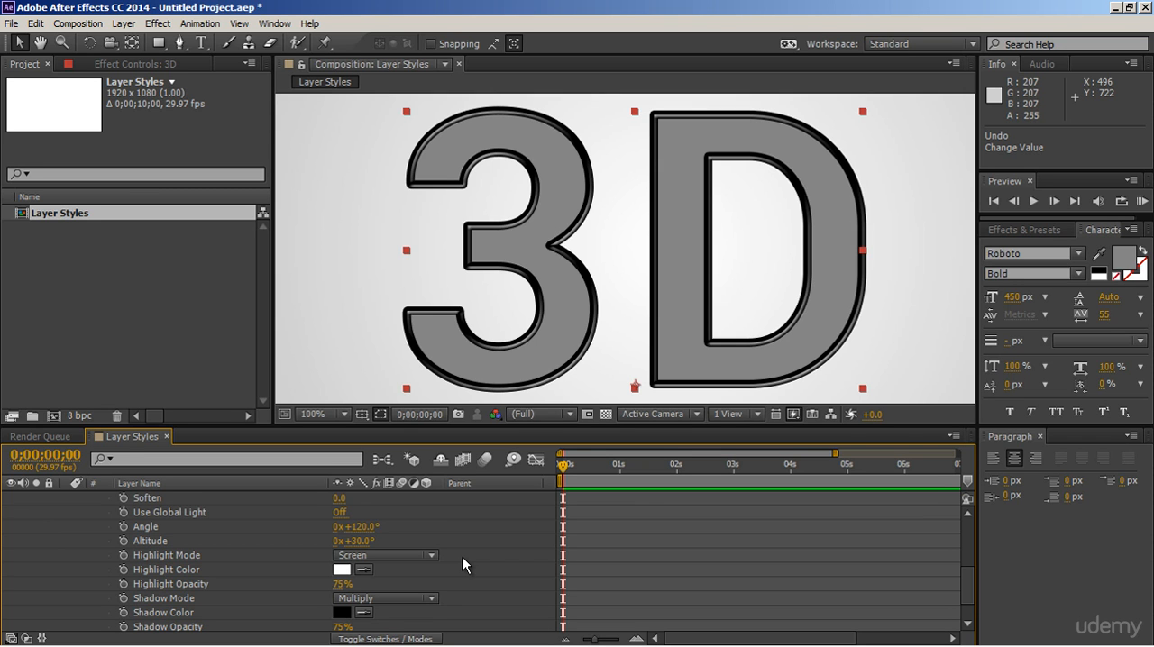
{"action": "scroll", "coordinate": [462, 564], "scroll_direction": "up", "scroll_amount": 3}
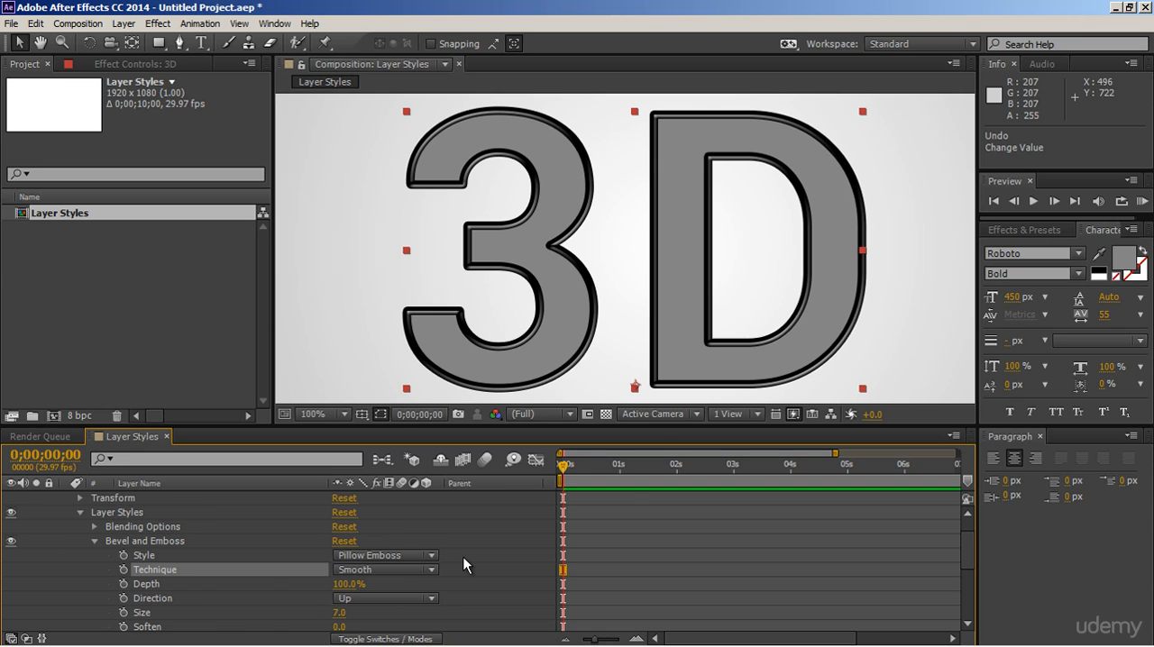
{"action": "left_click", "coordinate": [95, 541]}
{"action": "right_click", "coordinate": [265, 506]}
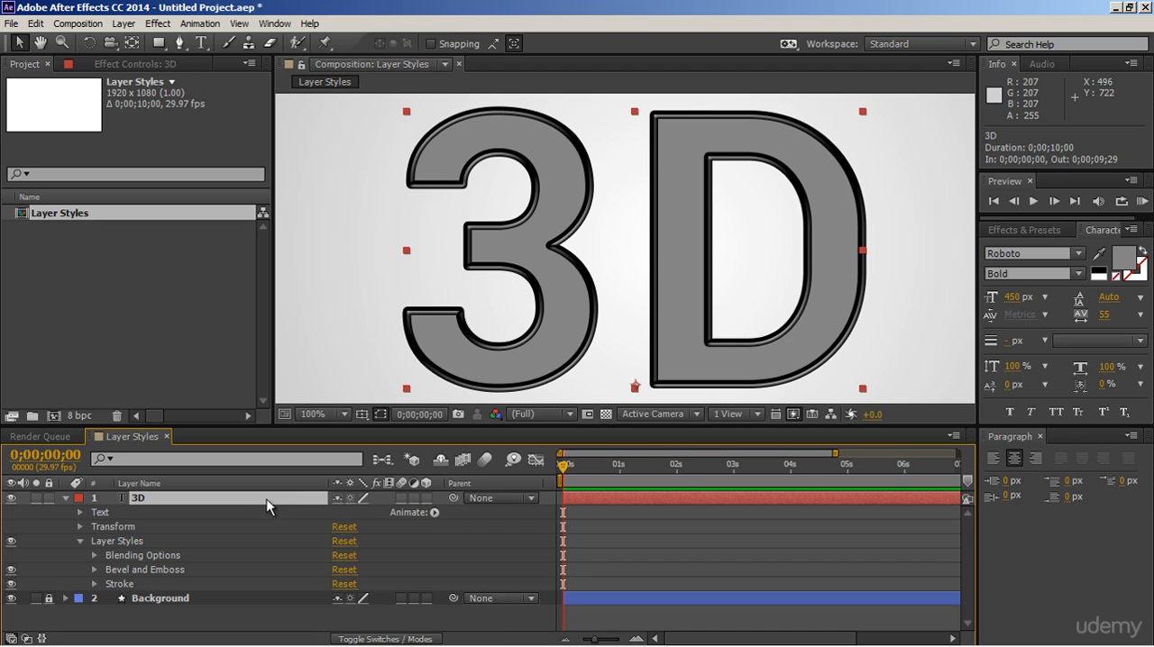
{"action": "mouse_move", "coordinate": [361, 309]}
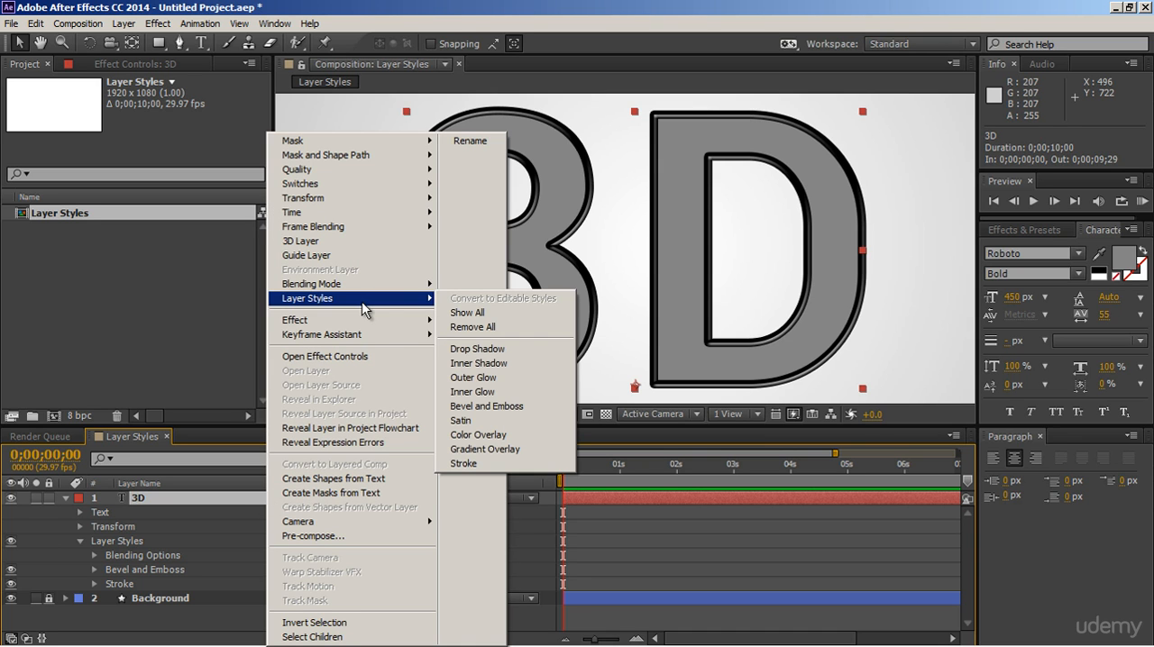
{"action": "left_click", "coordinate": [469, 355]}
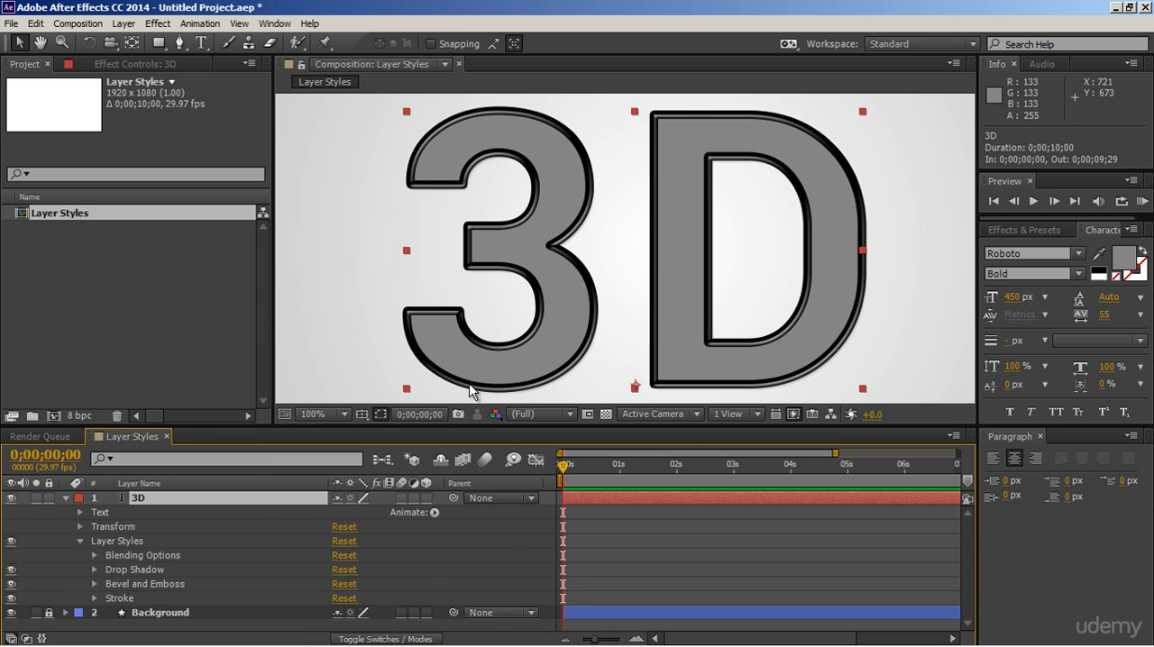
Step: Set both the distance and the size of the Drop Shadow style to 7
{"action": "left_click", "coordinate": [95, 569]}
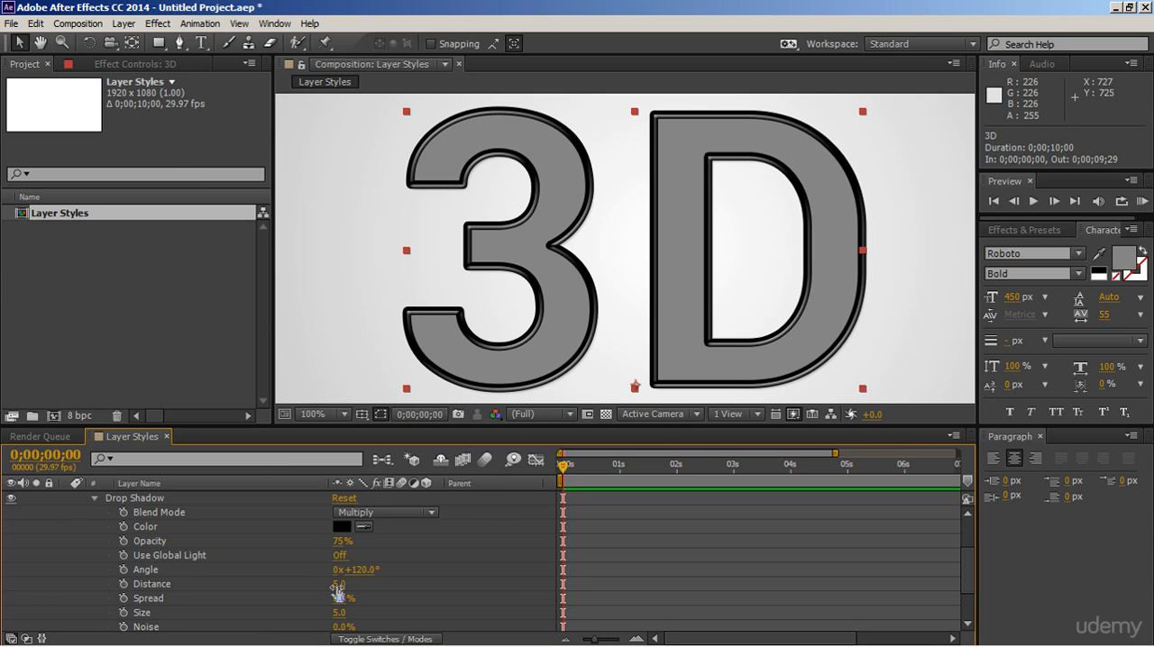
{"action": "left_click_drag", "start_coordinate": [334, 587], "coordinate": [336, 588]}
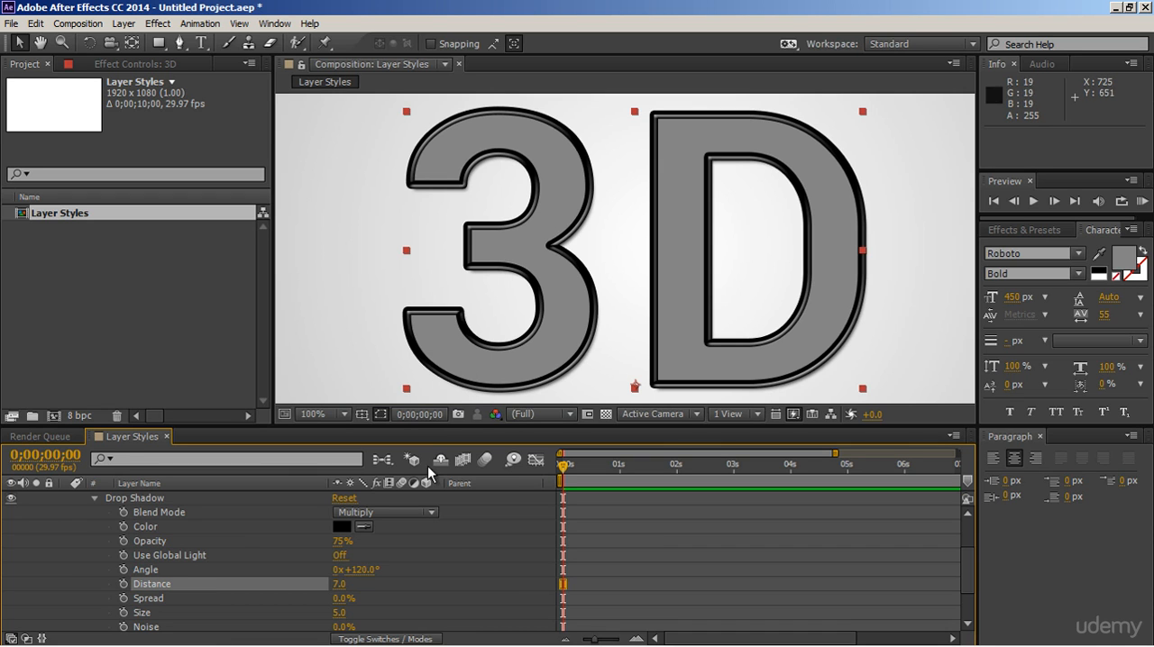
{"action": "left_click", "coordinate": [339, 613]}
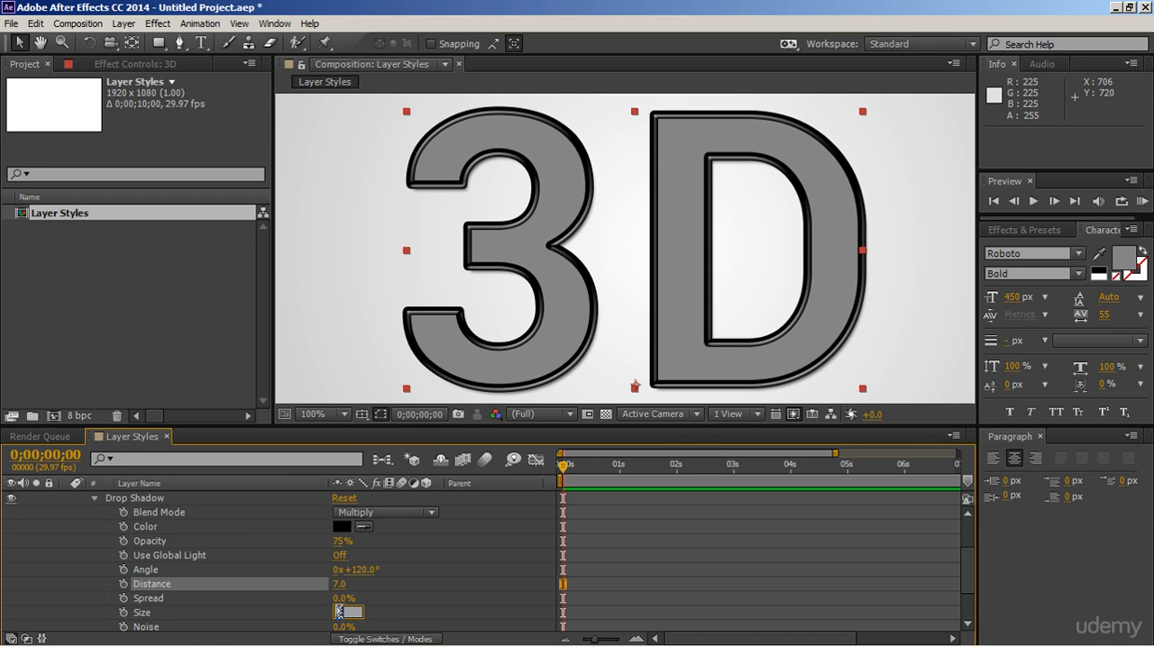
{"action": "type", "text": "7"}
{"action": "key", "text": "Return"}
Step: Set the Drop Shadow opacity to 80% and its spread to 15%
{"action": "left_click_drag", "start_coordinate": [341, 598], "coordinate": [368, 606]}
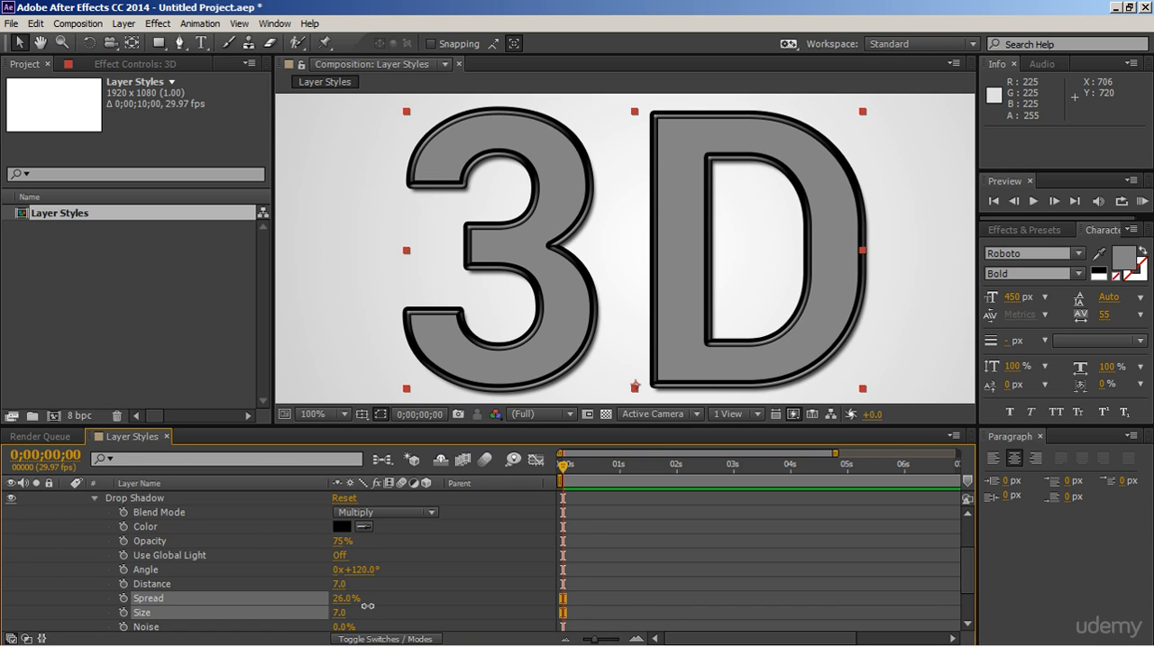
{"action": "mouse_move", "coordinate": [342, 545]}
{"action": "left_mouse_down"}
{"action": "mouse_move", "coordinate": [365, 546]}
{"action": "mouse_move", "coordinate": [347, 545]}
{"action": "left_mouse_up"}
{"action": "left_click", "coordinate": [339, 584]}
{"action": "left_click", "coordinate": [342, 600]}
{"action": "type", "text": "15"}
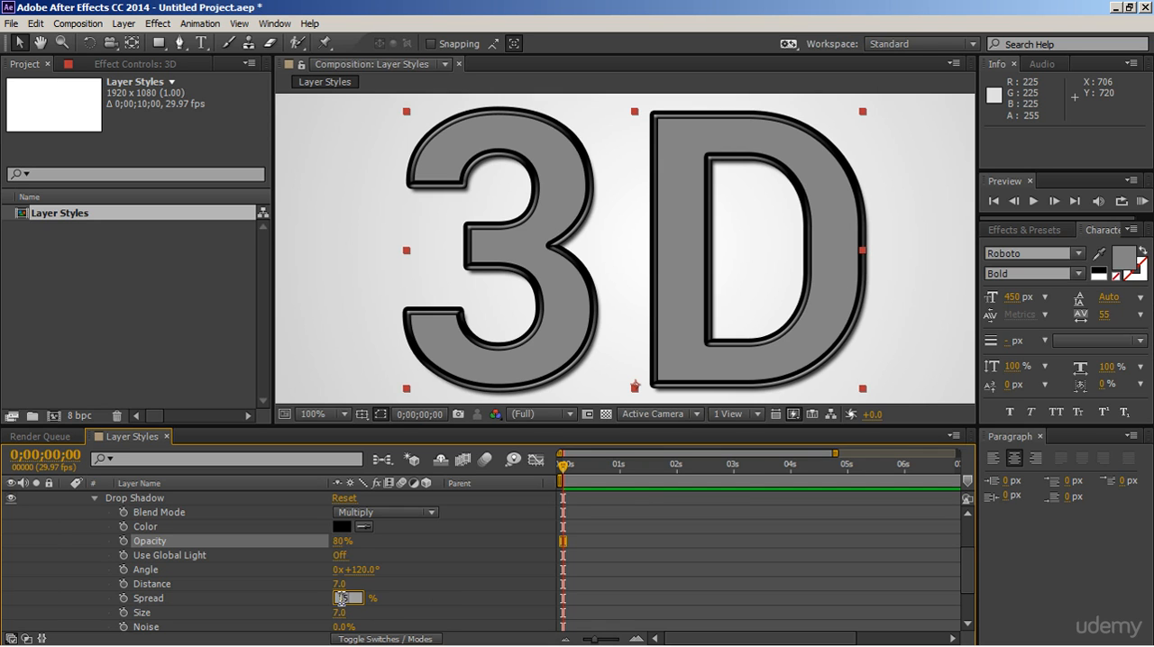
{"action": "key", "text": "Return"}
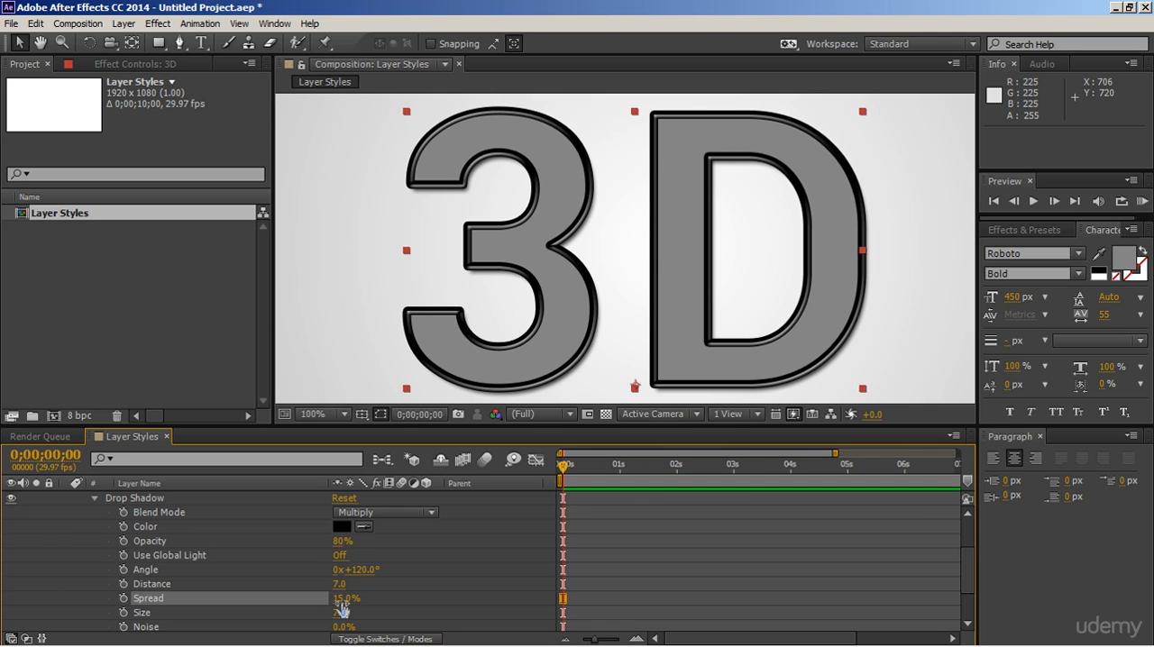
{"action": "left_click", "coordinate": [96, 501]}
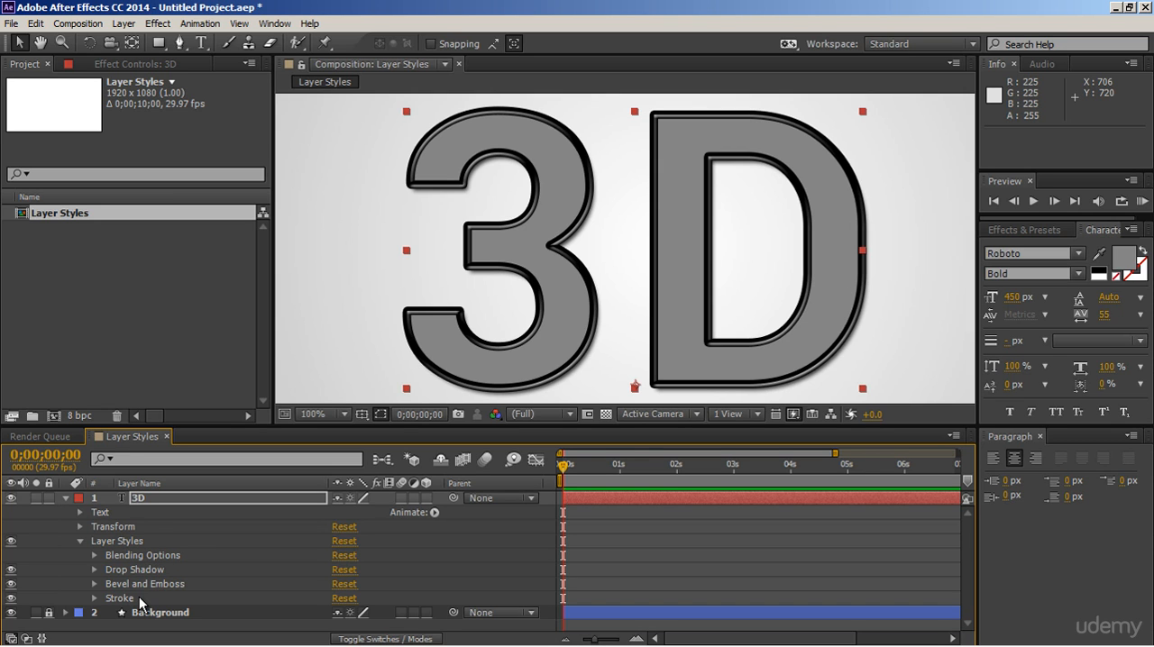
Step: Turn on Use Global Light for the Drop Shadow style
{"action": "left_click", "coordinate": [145, 586]}
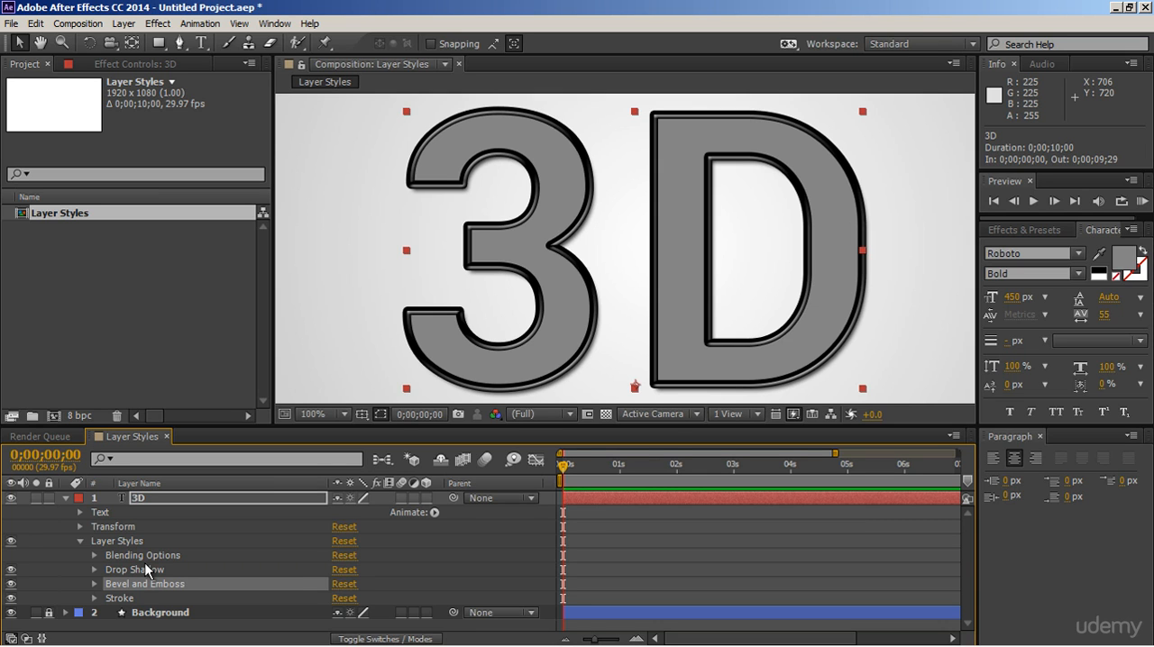
{"action": "left_click", "coordinate": [94, 571]}
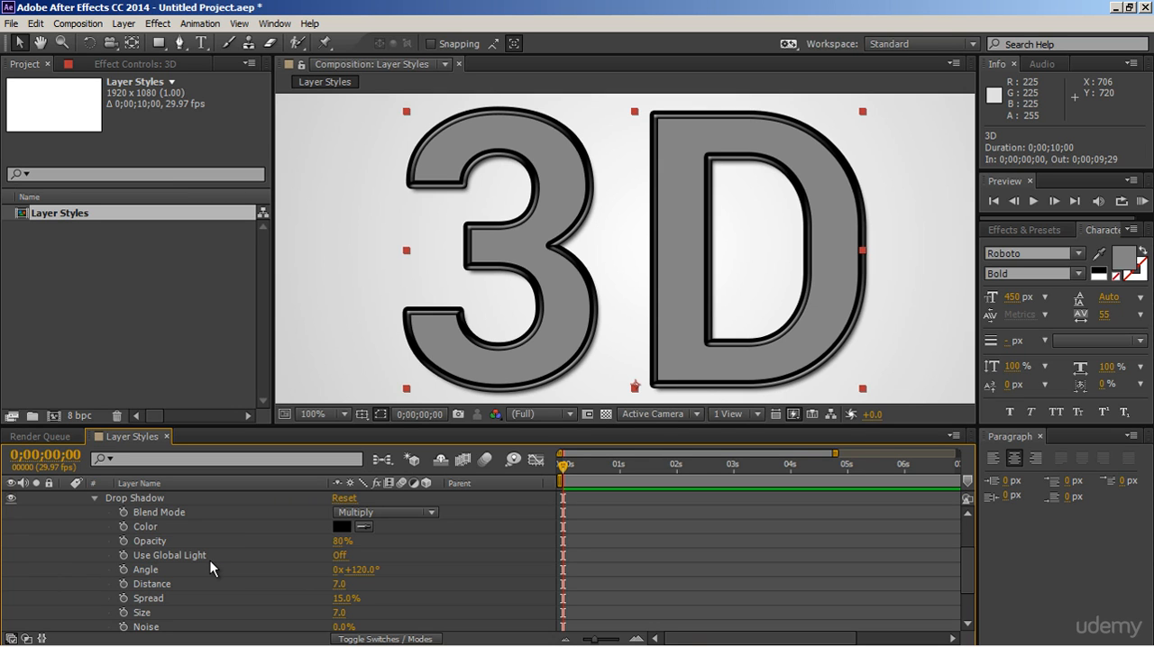
{"action": "left_click", "coordinate": [340, 556]}
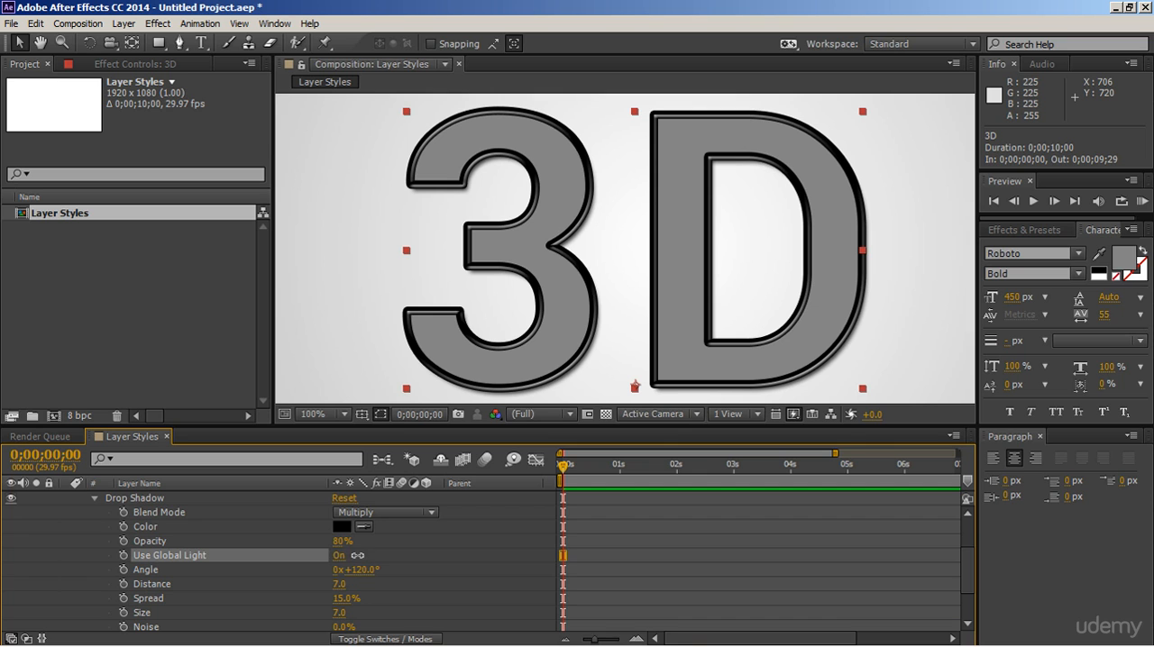
Step: Try a Global Light Angle of 246° in the layer's Blending Options and undo the change
{"action": "scroll", "coordinate": [346, 557], "scroll_direction": "up", "scroll_amount": 2}
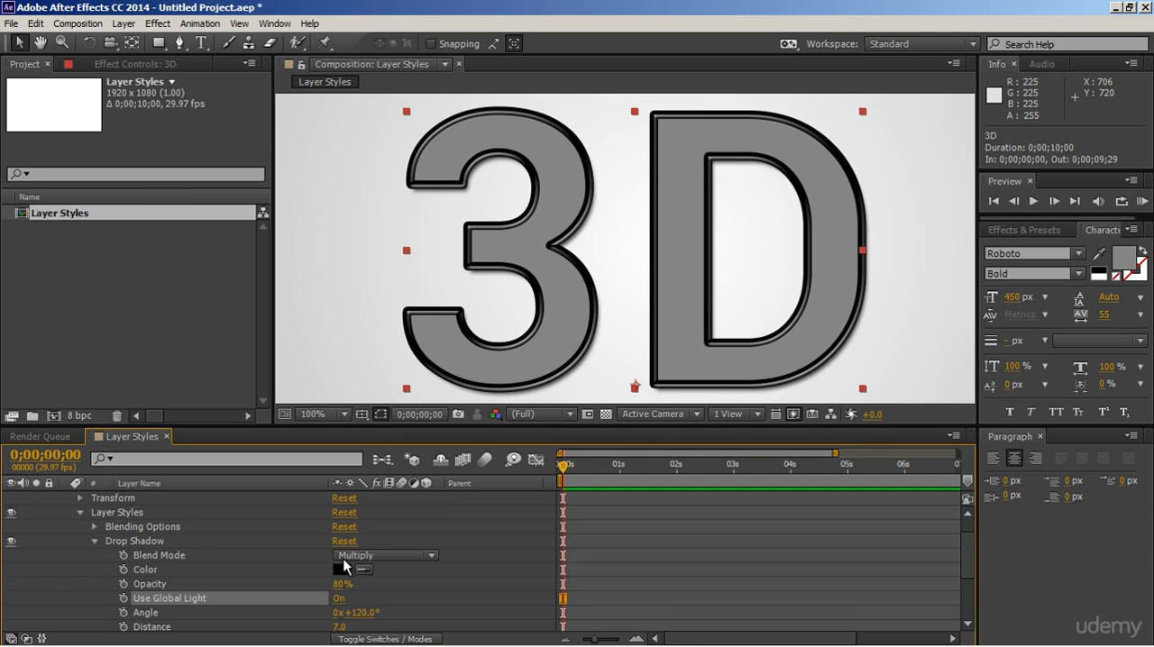
{"action": "left_click", "coordinate": [95, 526]}
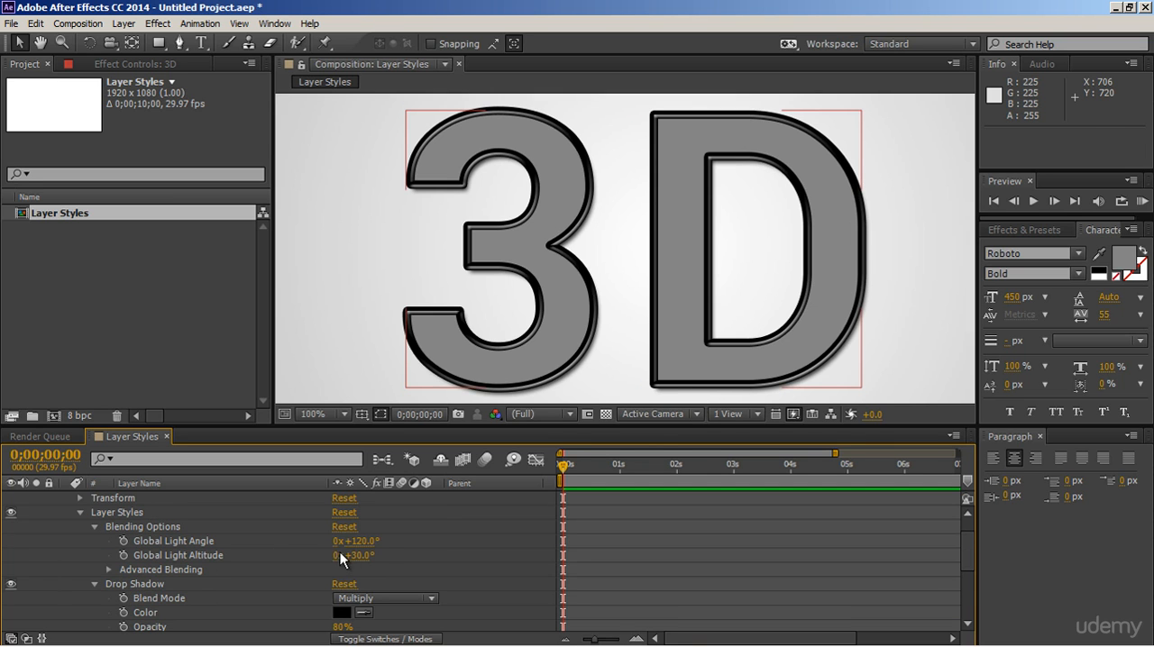
{"action": "mouse_move", "coordinate": [362, 543]}
{"action": "left_mouse_down"}
{"action": "mouse_move", "coordinate": [509, 538]}
{"action": "mouse_move", "coordinate": [462, 538]}
{"action": "left_mouse_up"}
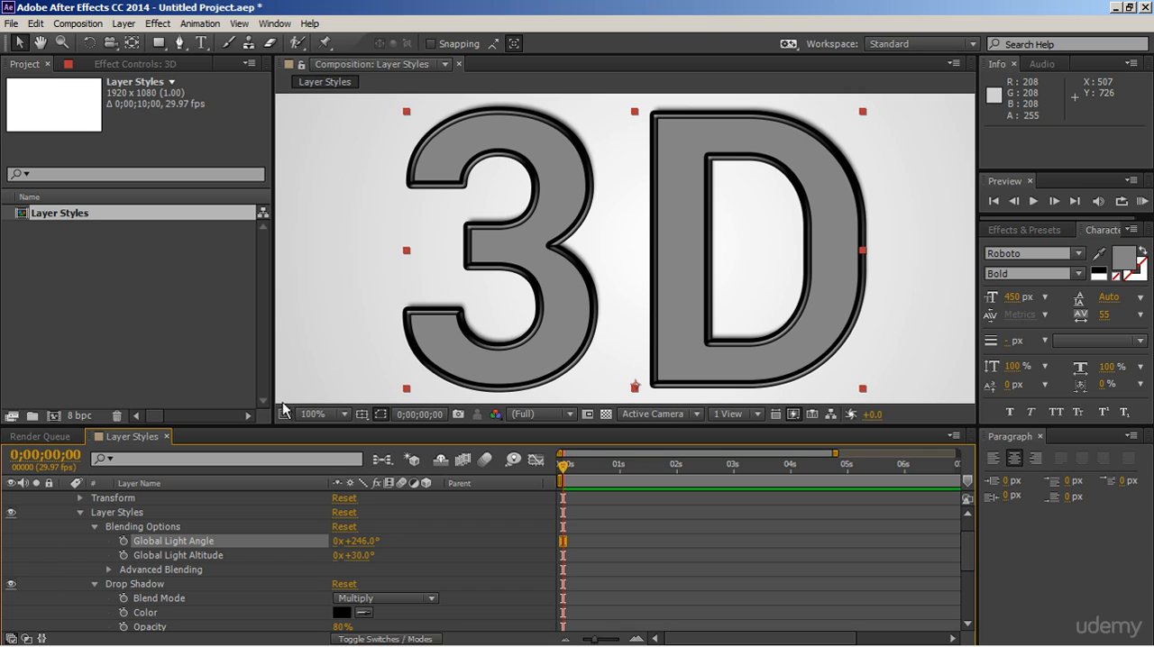
{"action": "key", "text": "ctrl+z"}
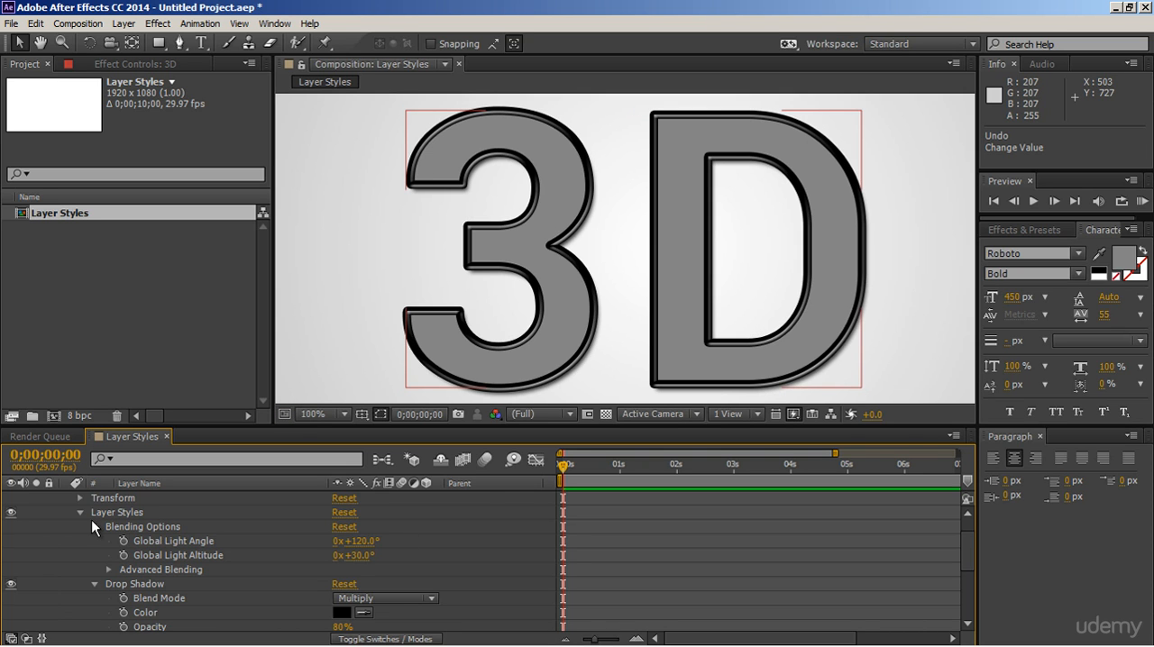
Step: Add a Gradient Overlay layer style to the 3D text layer
{"action": "left_click", "coordinate": [94, 526]}
{"action": "left_click", "coordinate": [94, 541]}
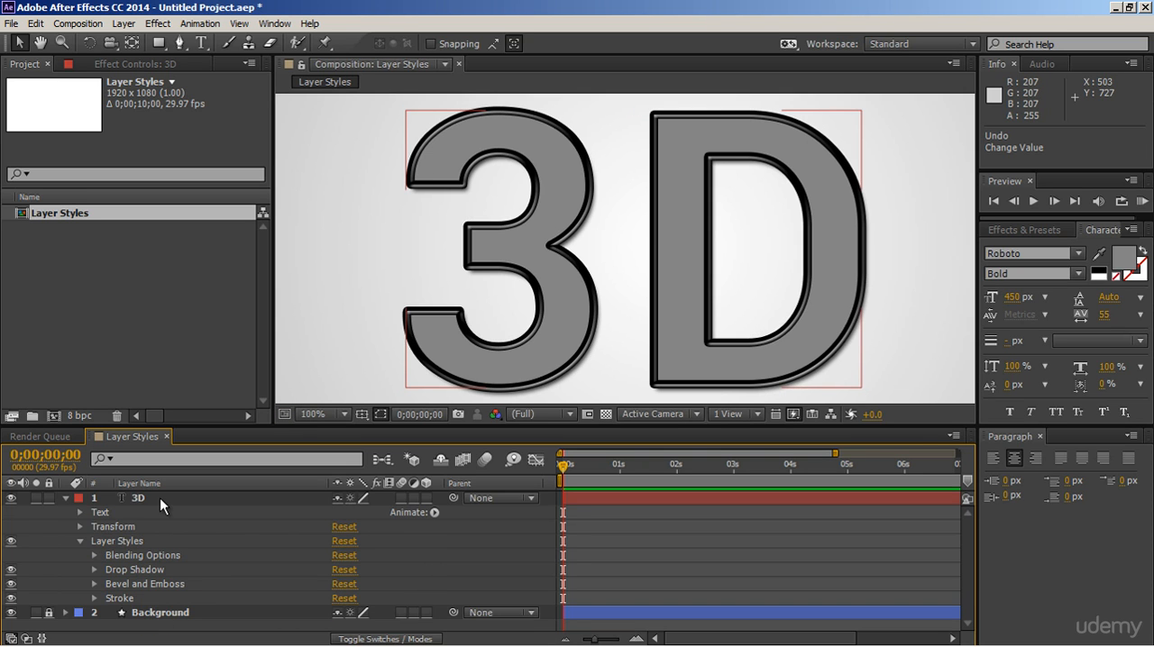
{"action": "right_click", "coordinate": [159, 497]}
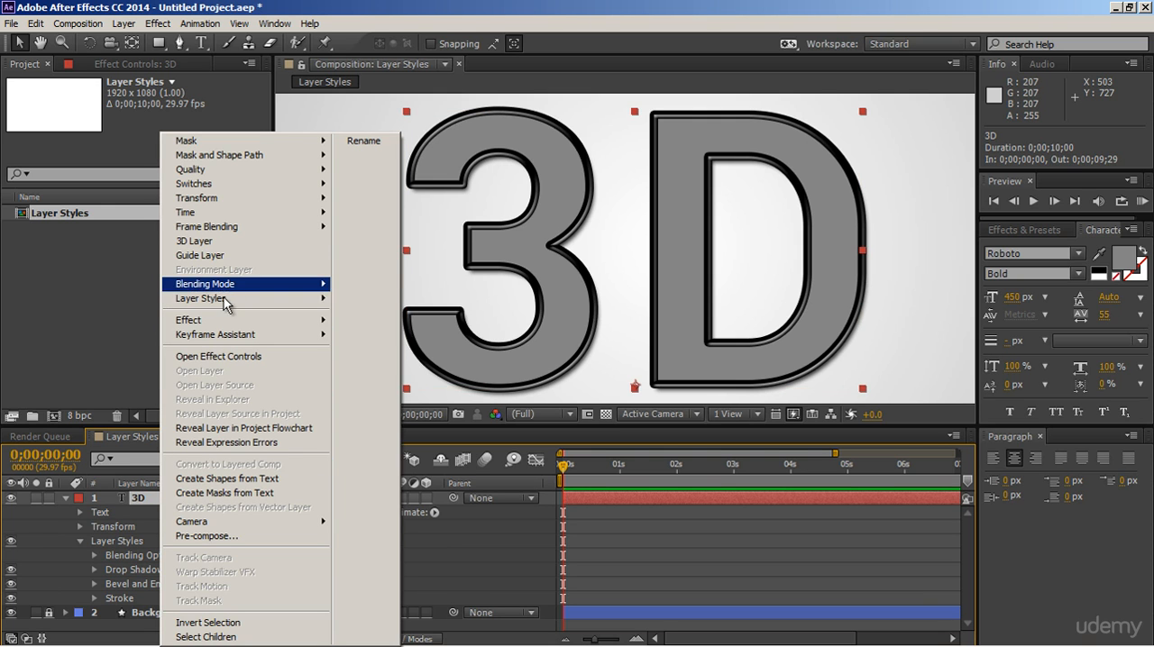
{"action": "mouse_move", "coordinate": [225, 303]}
{"action": "left_click", "coordinate": [388, 450]}
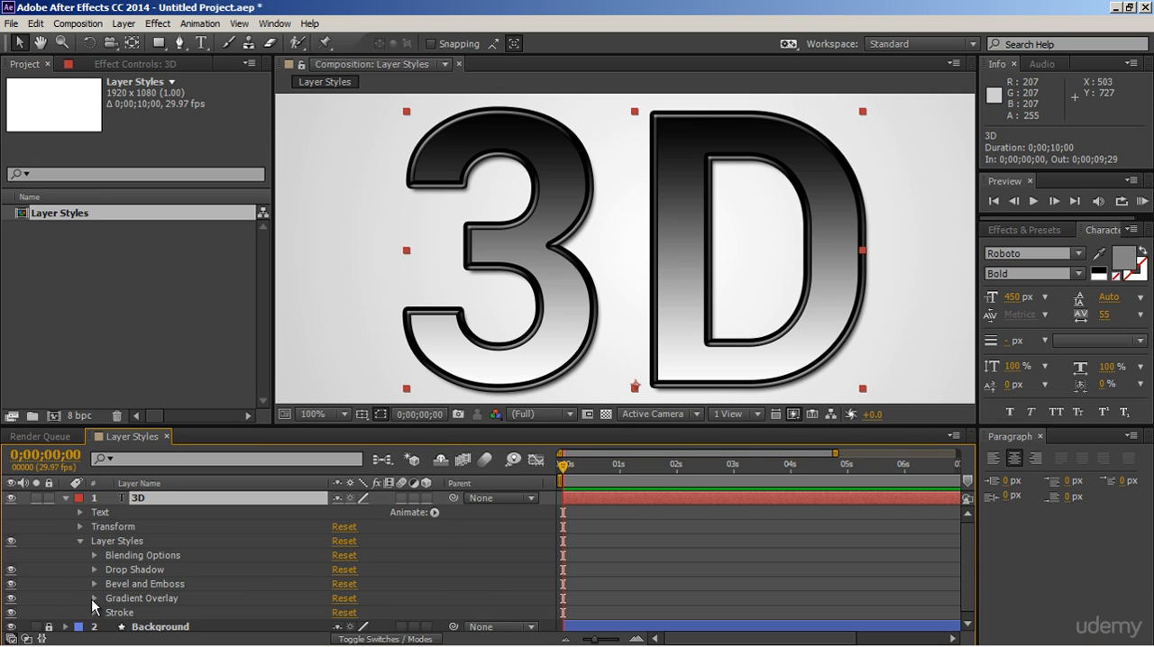
Step: Change the white colour stop of the Gradient Overlay to a light grey, about E1E1E1
{"action": "left_click", "coordinate": [94, 599]}
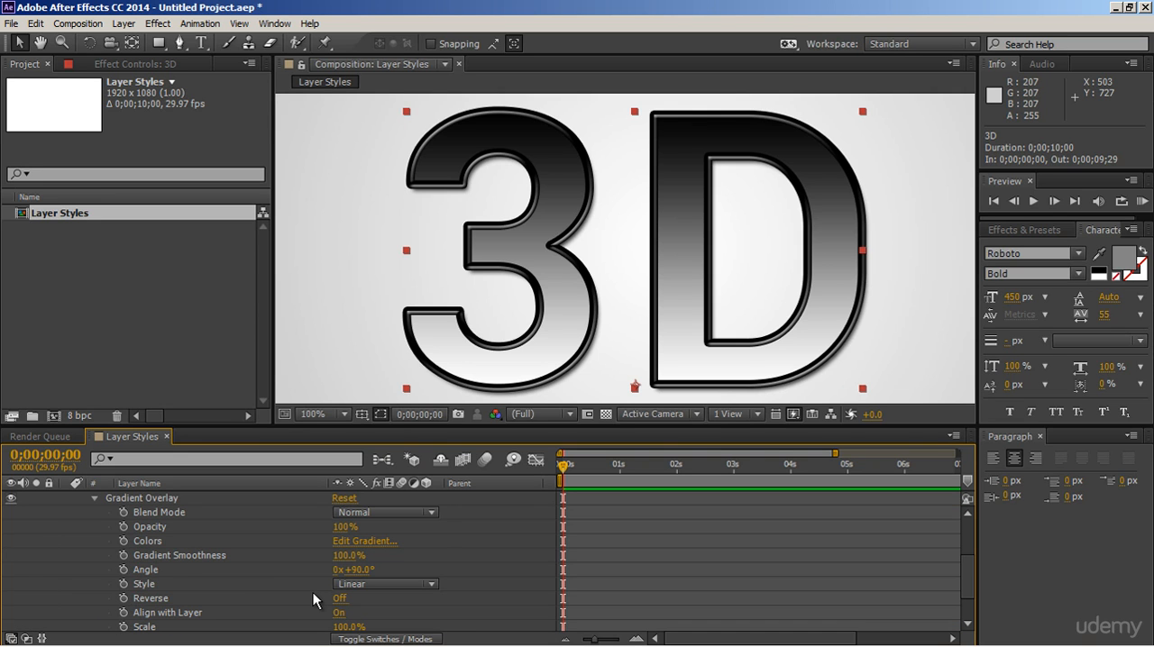
{"action": "left_click", "coordinate": [377, 544]}
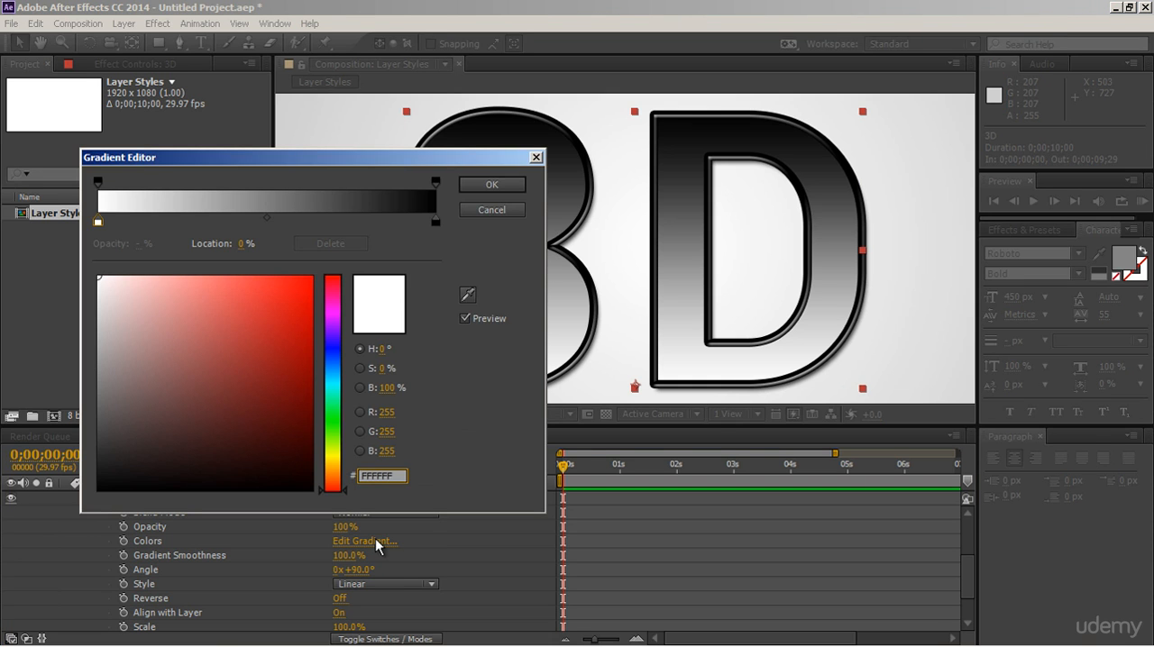
{"action": "left_click_drag", "start_coordinate": [370, 158], "coordinate": [347, 232]}
{"action": "left_click", "coordinate": [76, 296]}
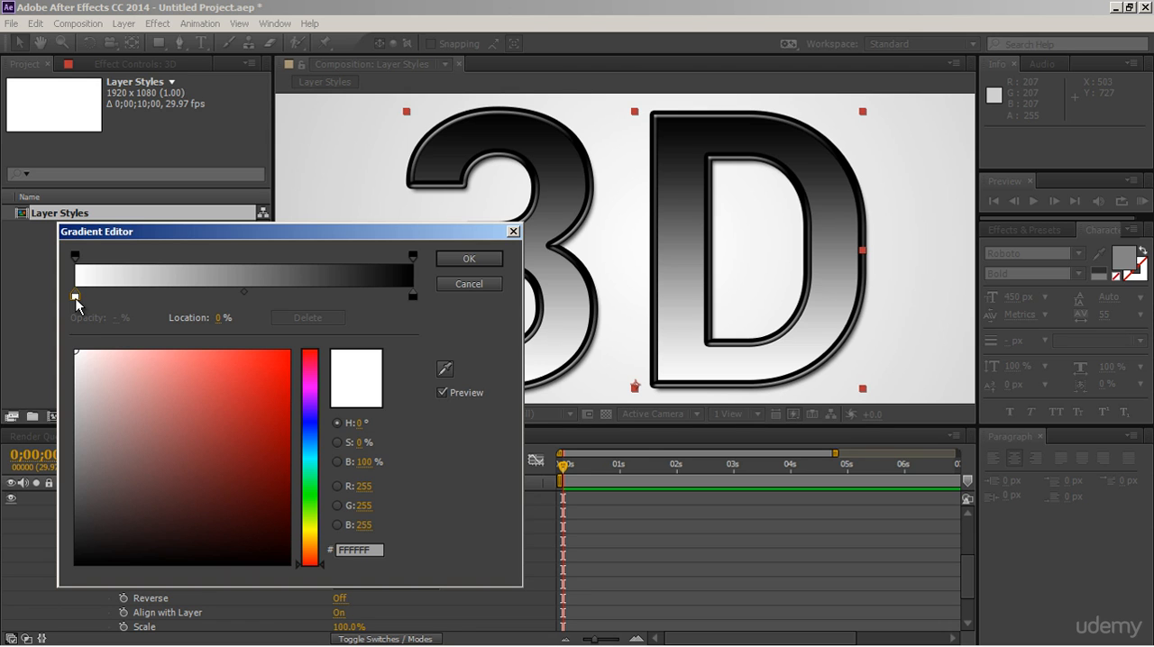
{"action": "left_click", "coordinate": [74, 375]}
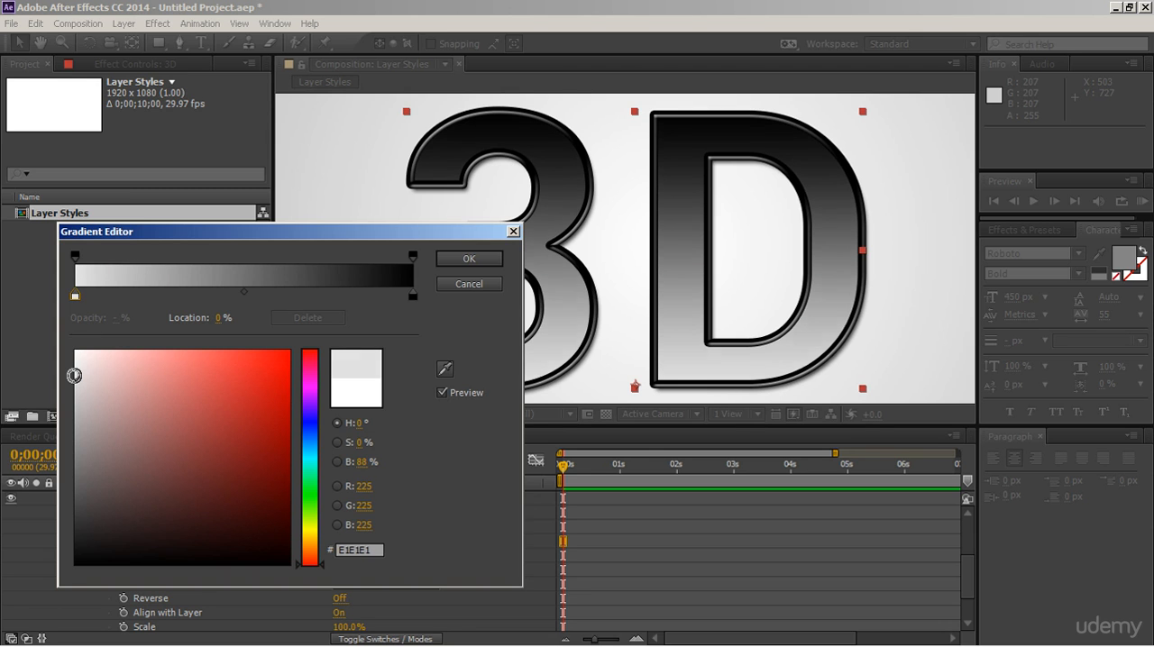
{"action": "left_click_drag", "start_coordinate": [74, 375], "coordinate": [75, 376]}
Step: Change the black colour stop of the gradient to dark grey 404040 and accept the gradient
{"action": "left_click", "coordinate": [413, 297]}
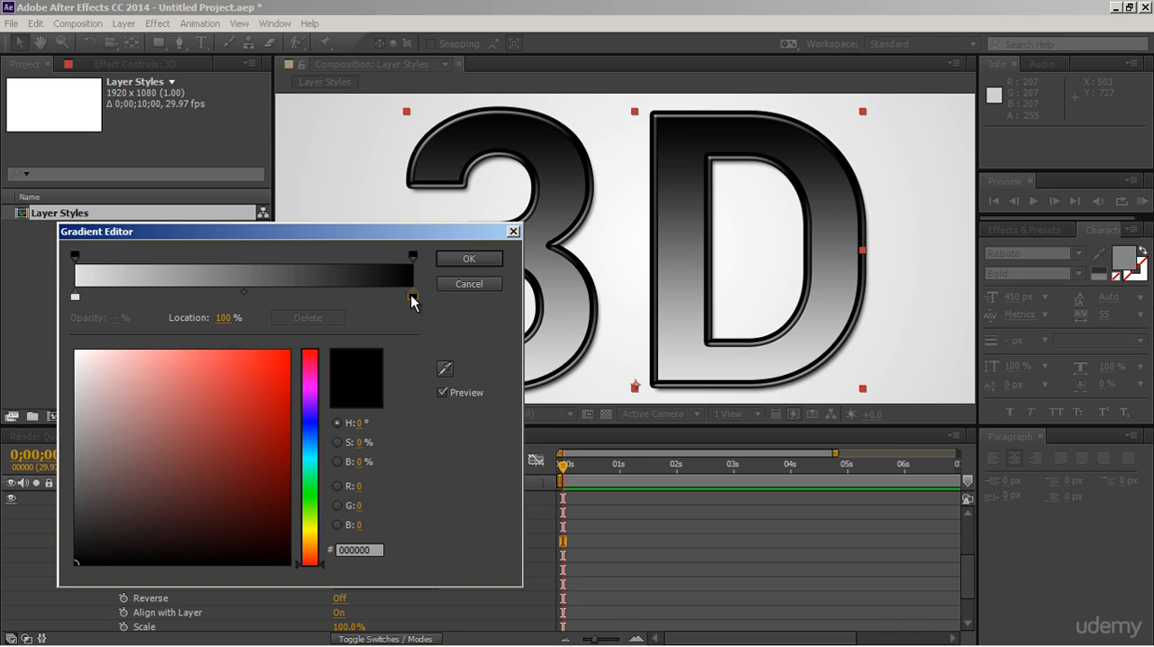
{"action": "left_click", "coordinate": [75, 511]}
{"action": "left_click", "coordinate": [75, 512]}
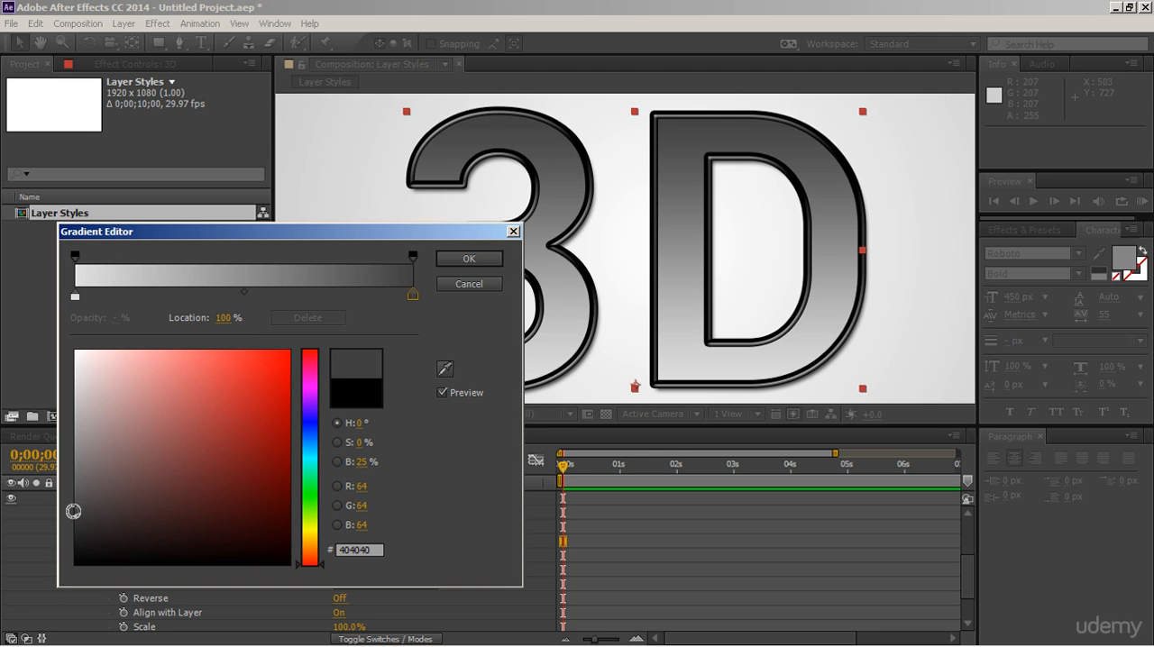
{"action": "left_click", "coordinate": [456, 259]}
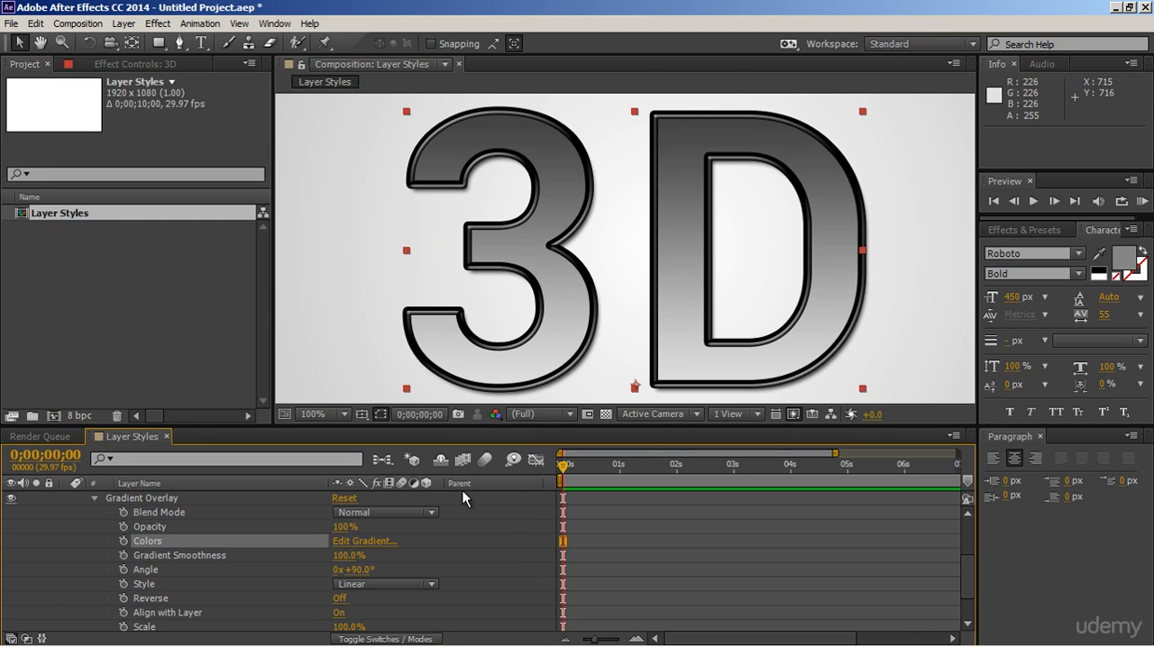
Step: Set the Gradient Overlay angle to 271° and try the Radial and Angle gradient styles, returning to Linear
{"action": "left_click_drag", "start_coordinate": [361, 569], "coordinate": [506, 563]}
{"action": "left_click", "coordinate": [431, 586]}
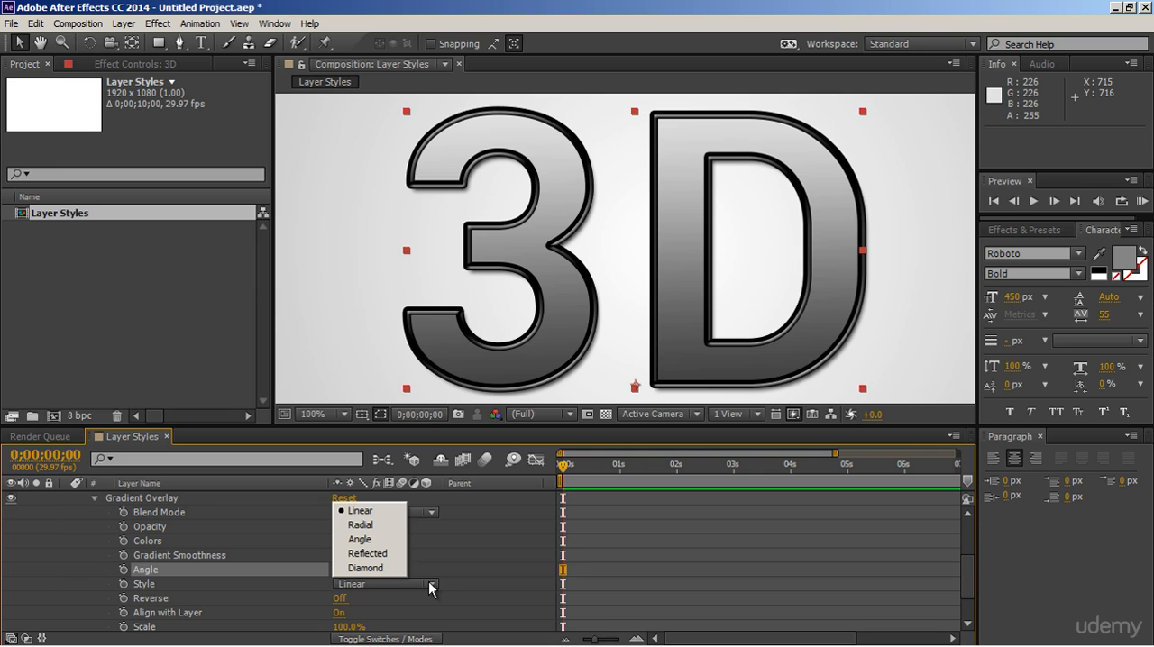
{"action": "left_click", "coordinate": [366, 525]}
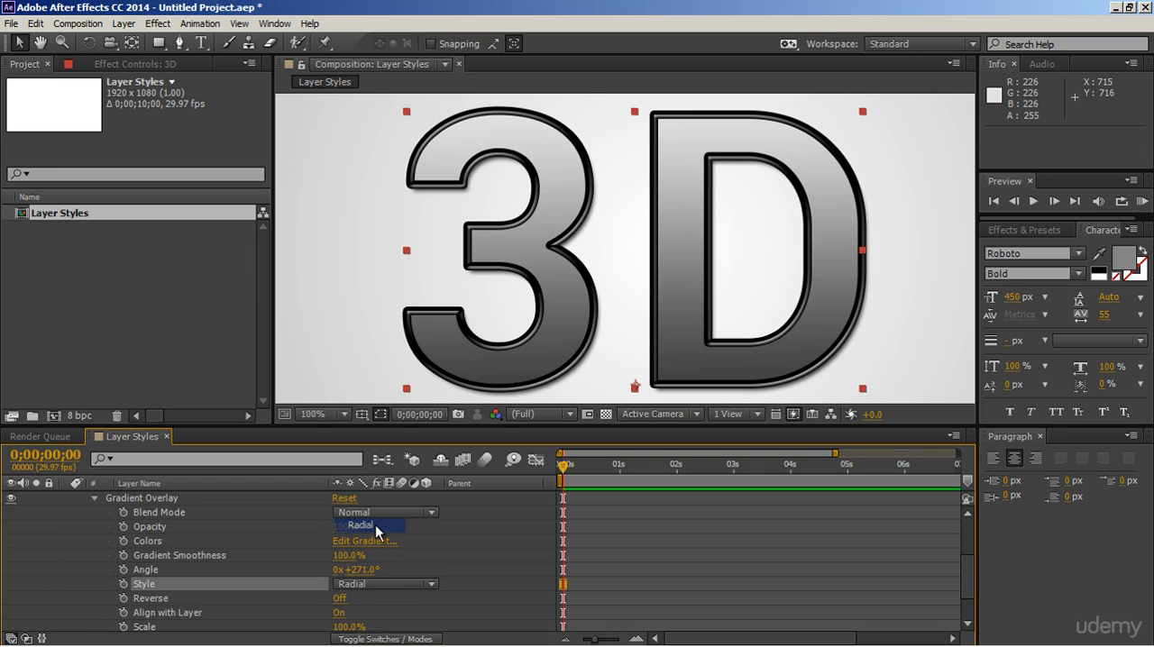
{"action": "left_click", "coordinate": [392, 582]}
{"action": "left_click", "coordinate": [361, 539]}
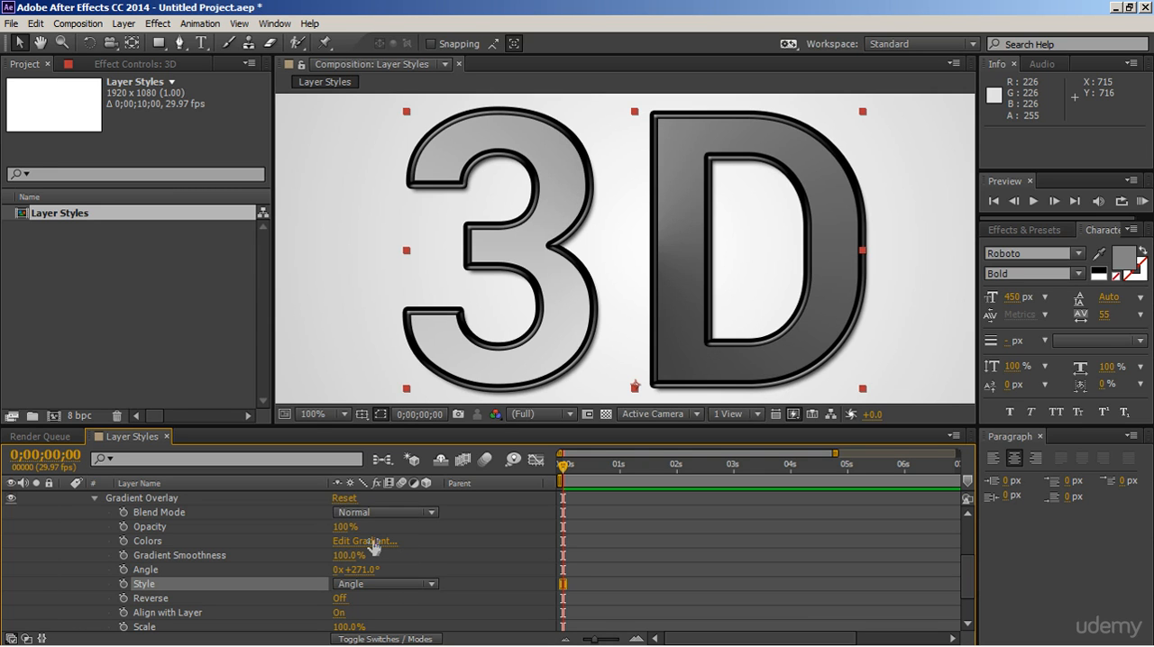
{"action": "left_click", "coordinate": [380, 583]}
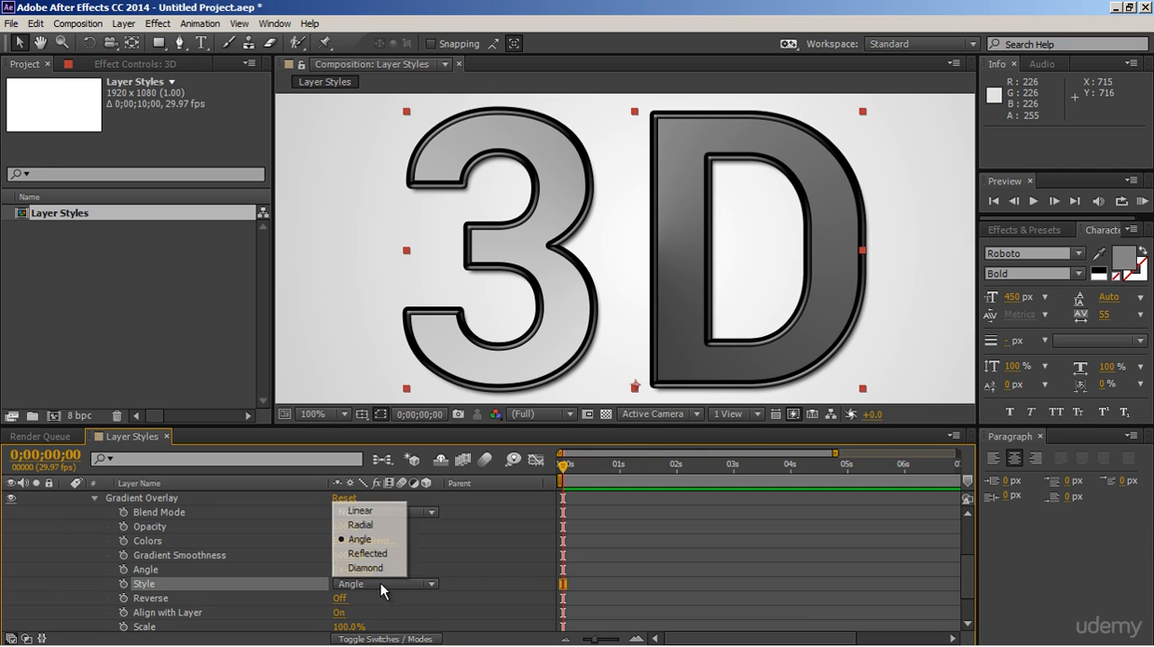
{"action": "left_click", "coordinate": [361, 511]}
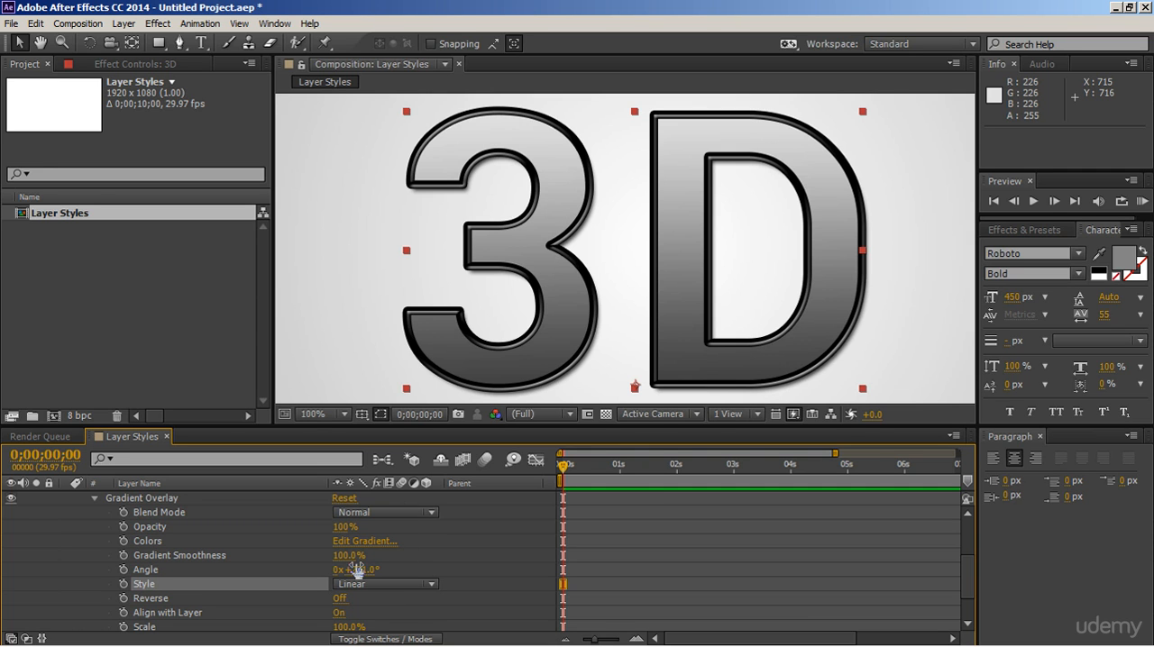
Step: Set the angle of the linear Gradient Overlay to 276° and deselect the layer
{"action": "left_click_drag", "start_coordinate": [358, 570], "coordinate": [413, 582]}
{"action": "left_click", "coordinate": [474, 556]}
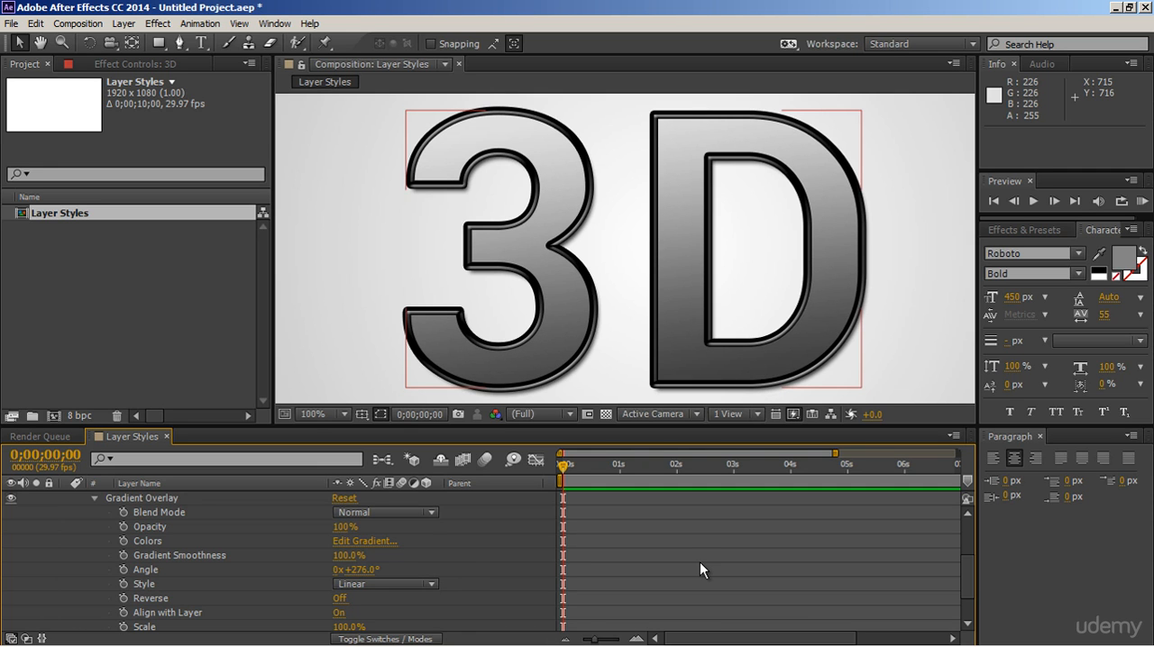
Step: Change the fill colour of the "3D" text layer to bright red F30000
{"action": "left_click", "coordinate": [408, 512]}
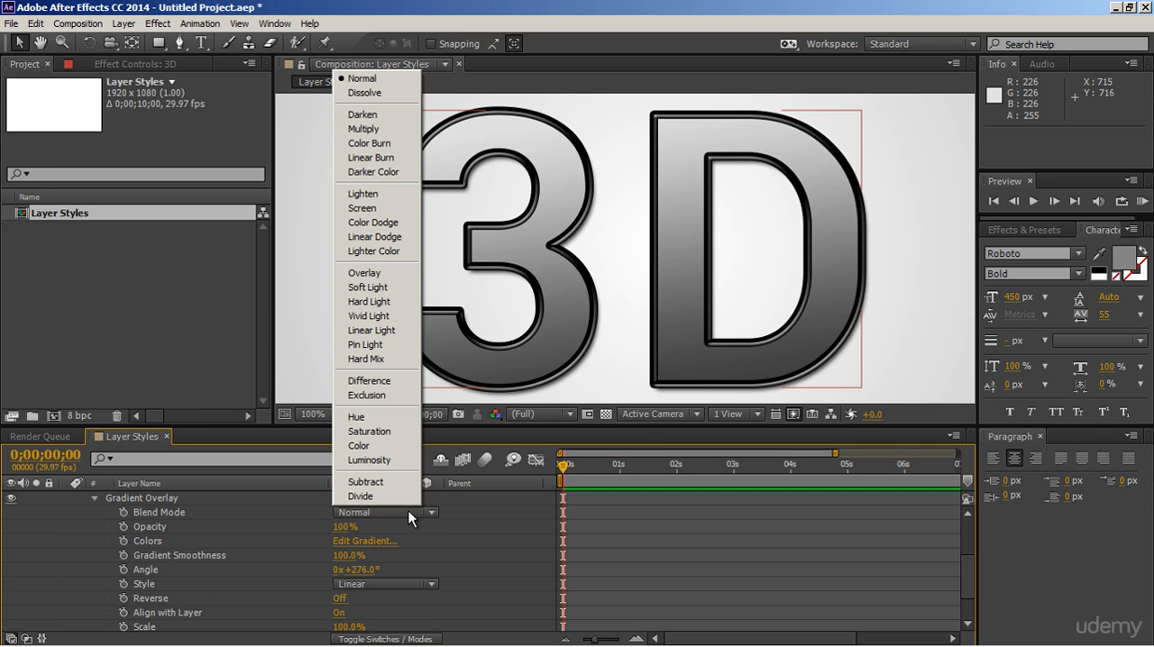
{"action": "left_click", "coordinate": [461, 541]}
{"action": "scroll", "coordinate": [462, 540], "scroll_direction": "up", "scroll_amount": 3}
{"action": "left_click", "coordinate": [314, 496]}
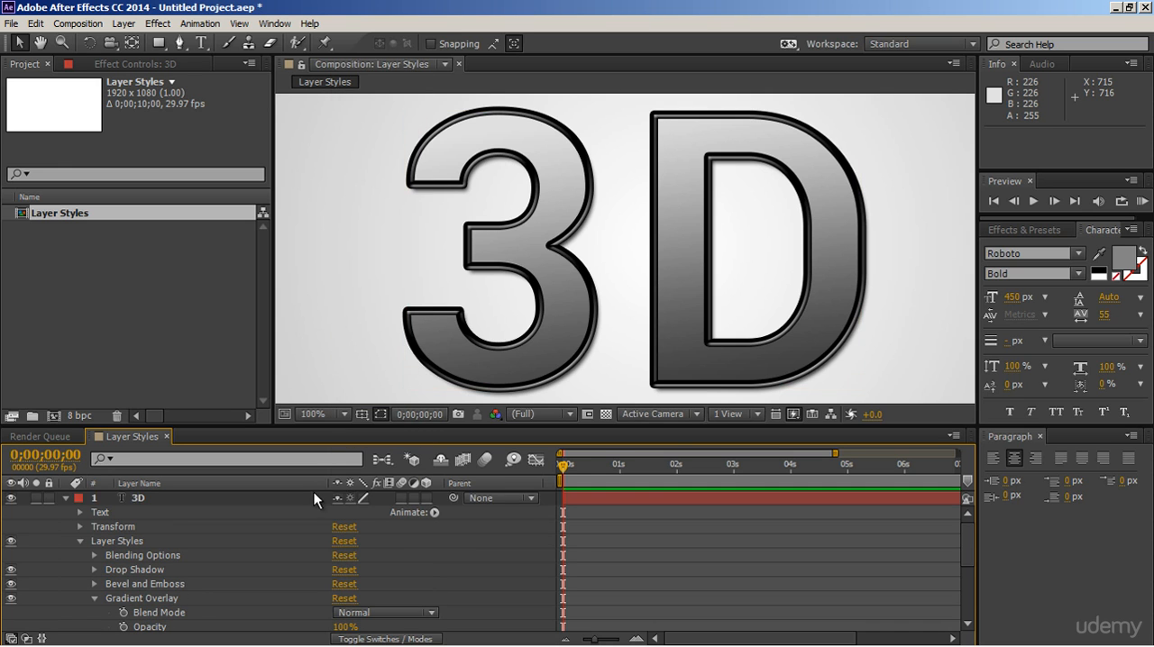
{"action": "left_click", "coordinate": [1123, 259]}
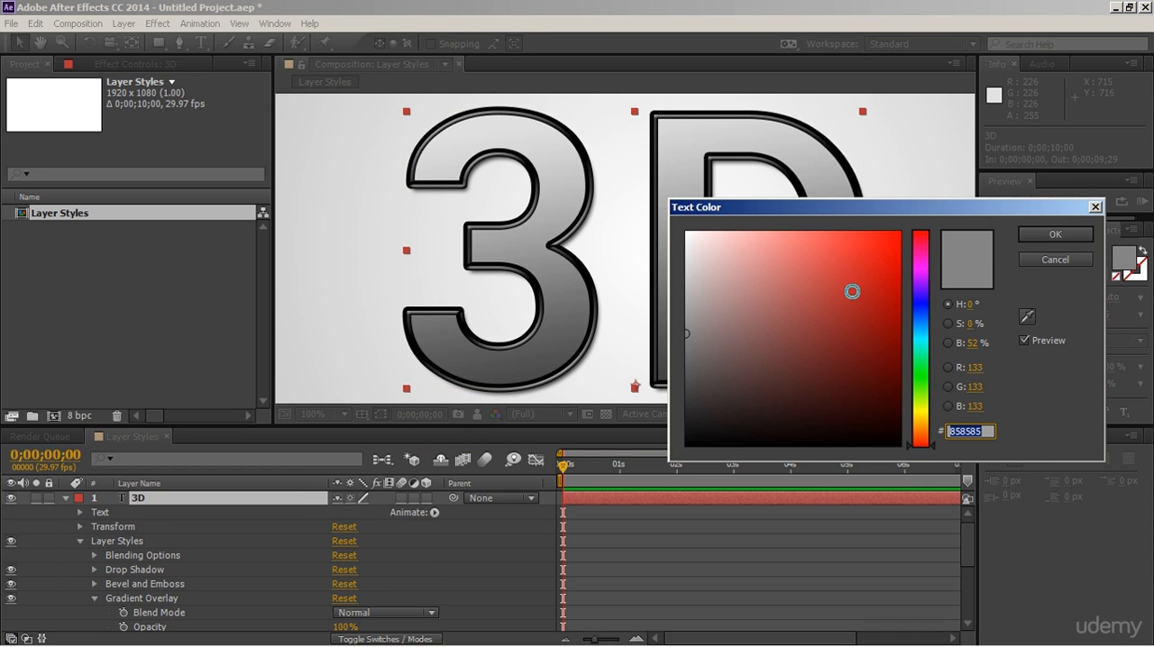
{"action": "left_click_drag", "start_coordinate": [853, 291], "coordinate": [912, 248]}
{"action": "left_click", "coordinate": [1054, 234]}
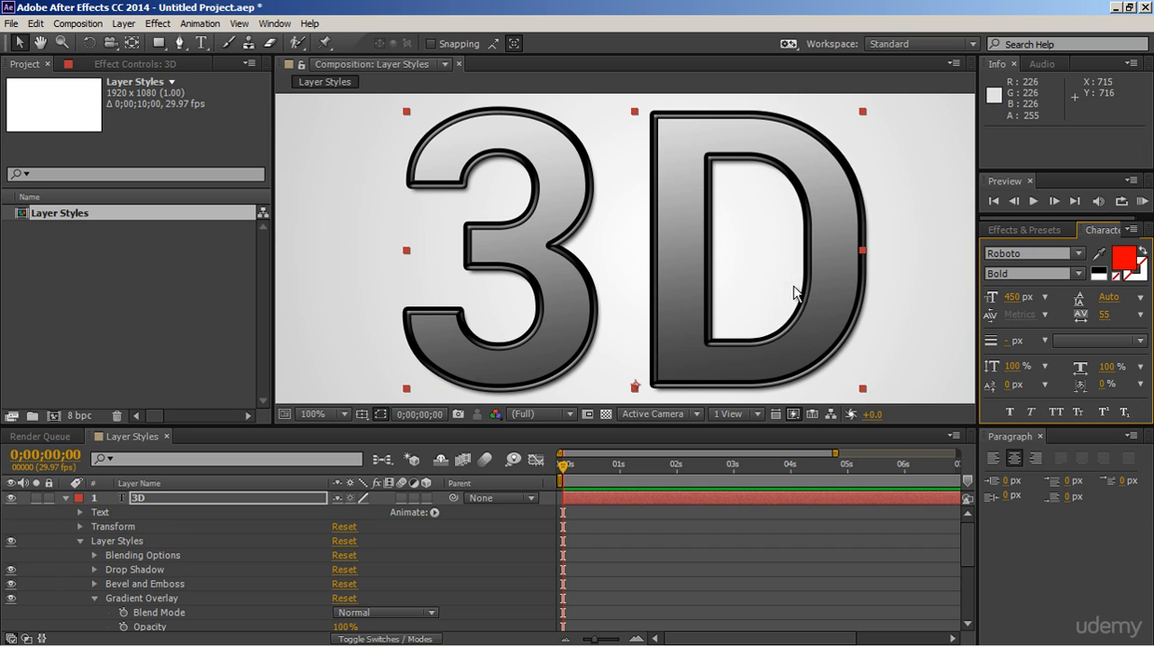
Step: Try the Gradient Overlay at 76% opacity, undo that change, and set its blend mode to Darken
{"action": "scroll", "coordinate": [246, 555], "scroll_direction": "down", "scroll_amount": 3}
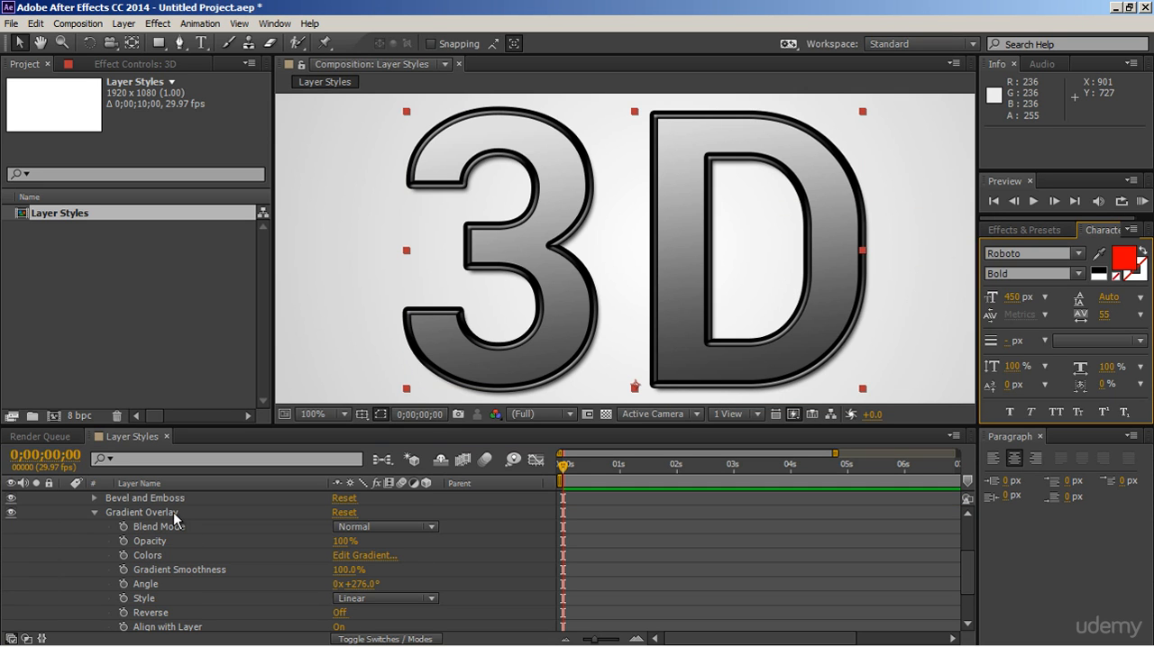
{"action": "left_click_drag", "start_coordinate": [343, 542], "coordinate": [322, 543]}
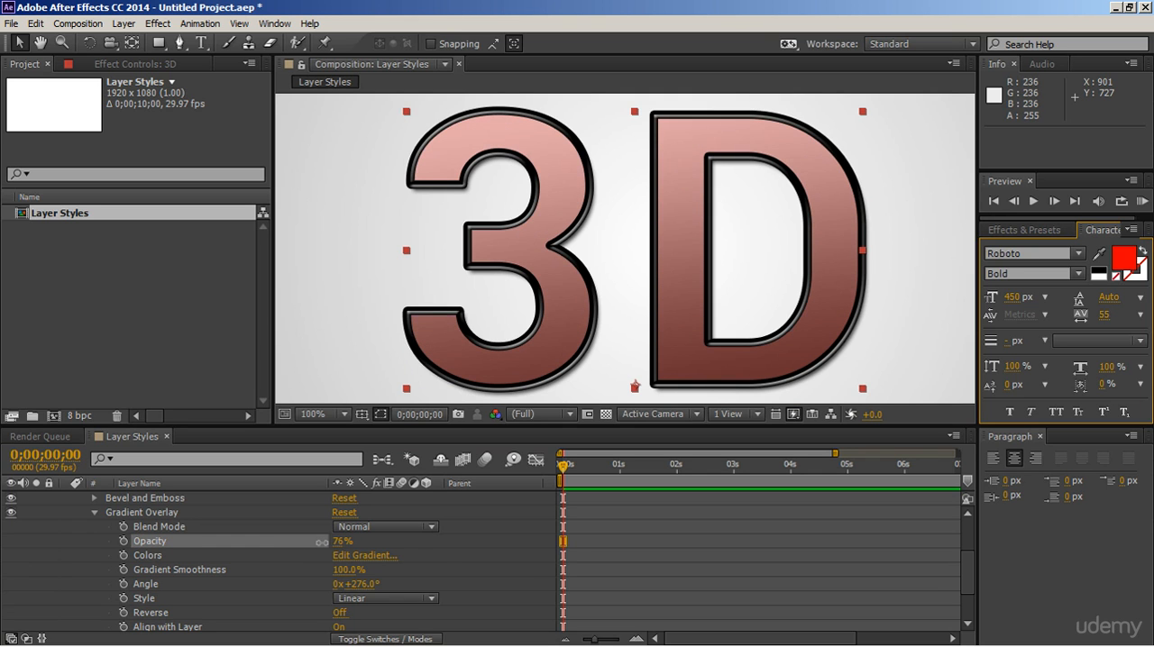
{"action": "key", "text": "ctrl+z"}
{"action": "left_click", "coordinate": [414, 526]}
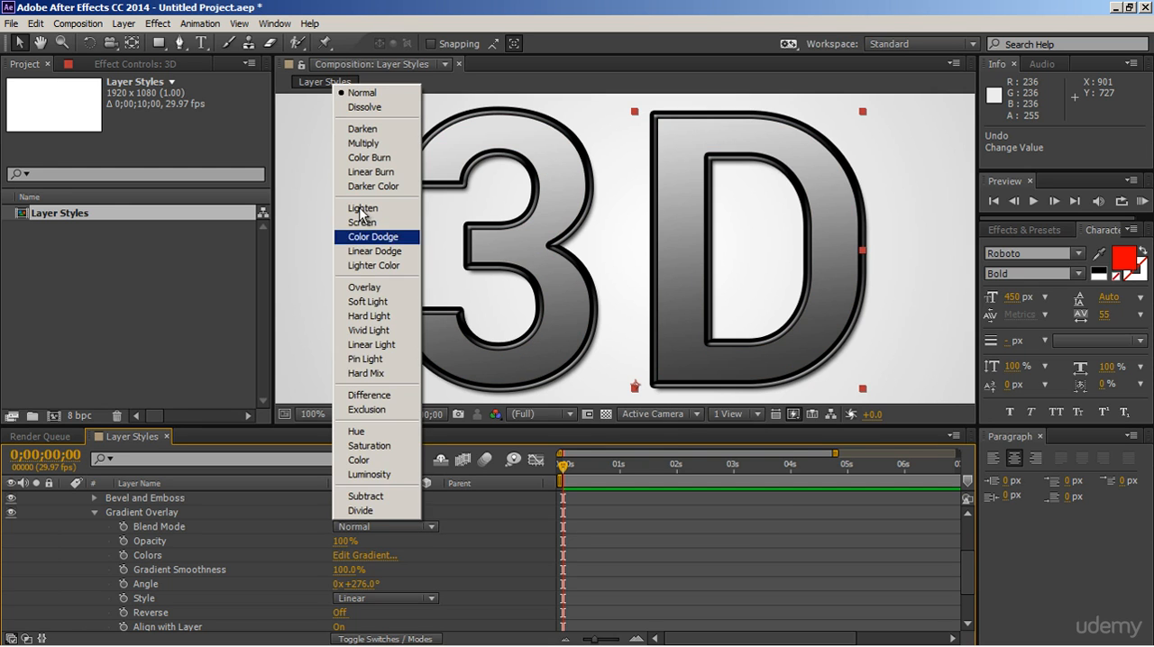
{"action": "left_click", "coordinate": [363, 129]}
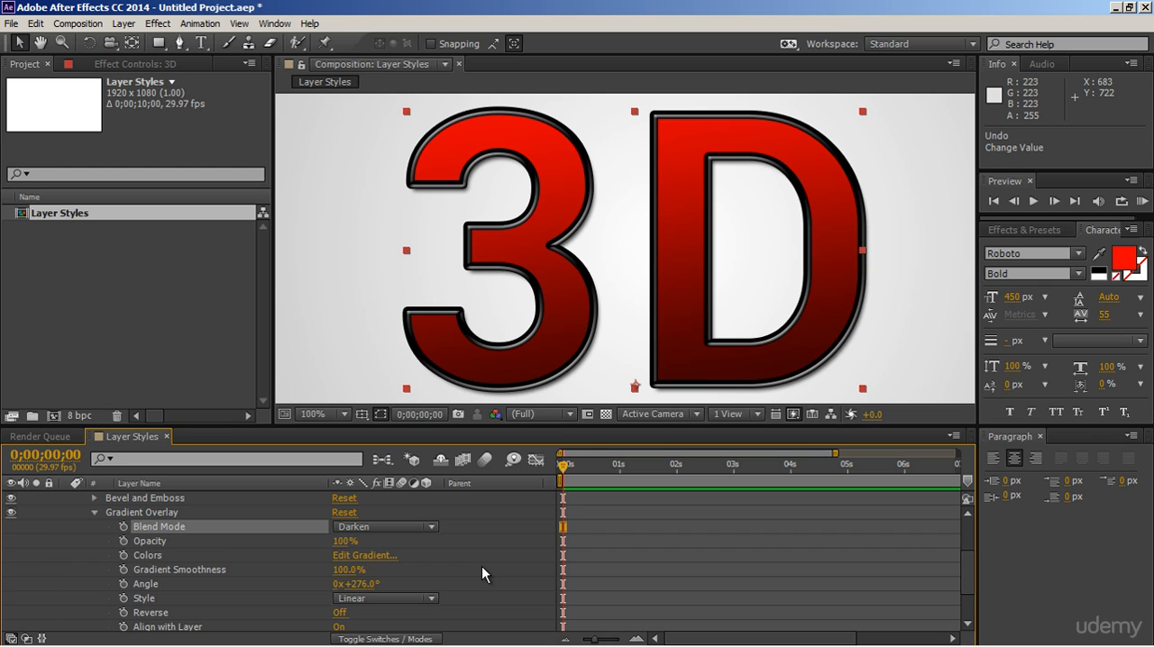
Step: Try blue 0600F3 as the text's fill colour and return it to red F30000
{"action": "left_click", "coordinate": [1124, 257]}
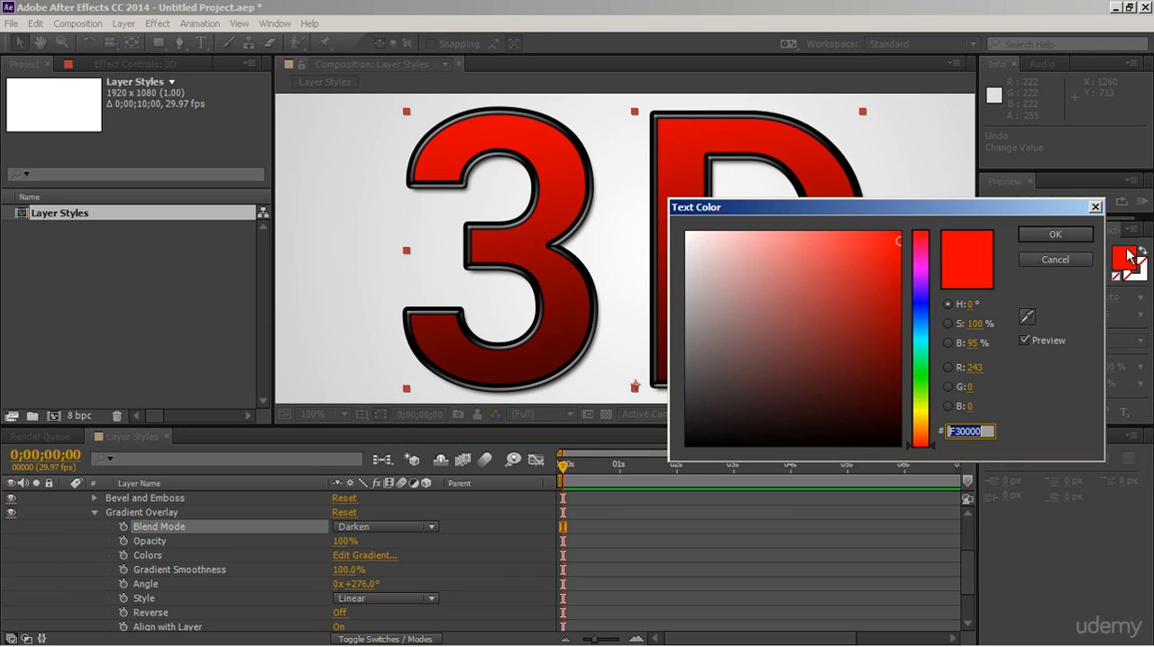
{"action": "left_click", "coordinate": [924, 325]}
{"action": "left_click", "coordinate": [926, 305]}
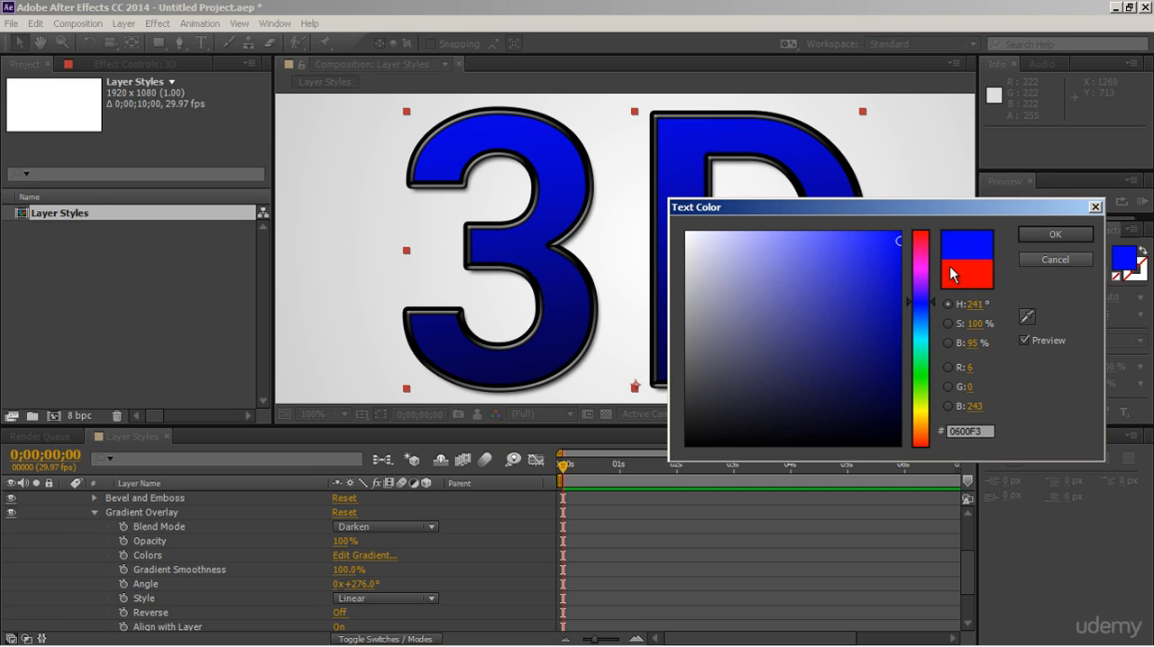
{"action": "left_click", "coordinate": [1046, 234]}
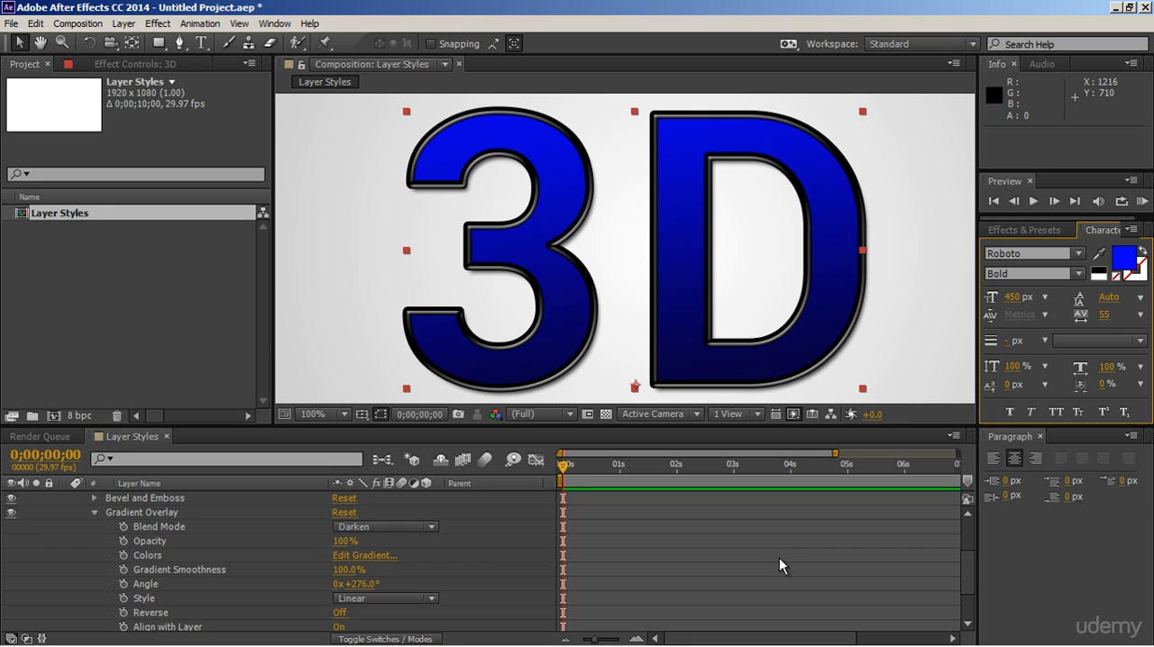
{"action": "left_click", "coordinate": [1124, 259]}
{"action": "left_click_drag", "start_coordinate": [924, 270], "coordinate": [977, 219]}
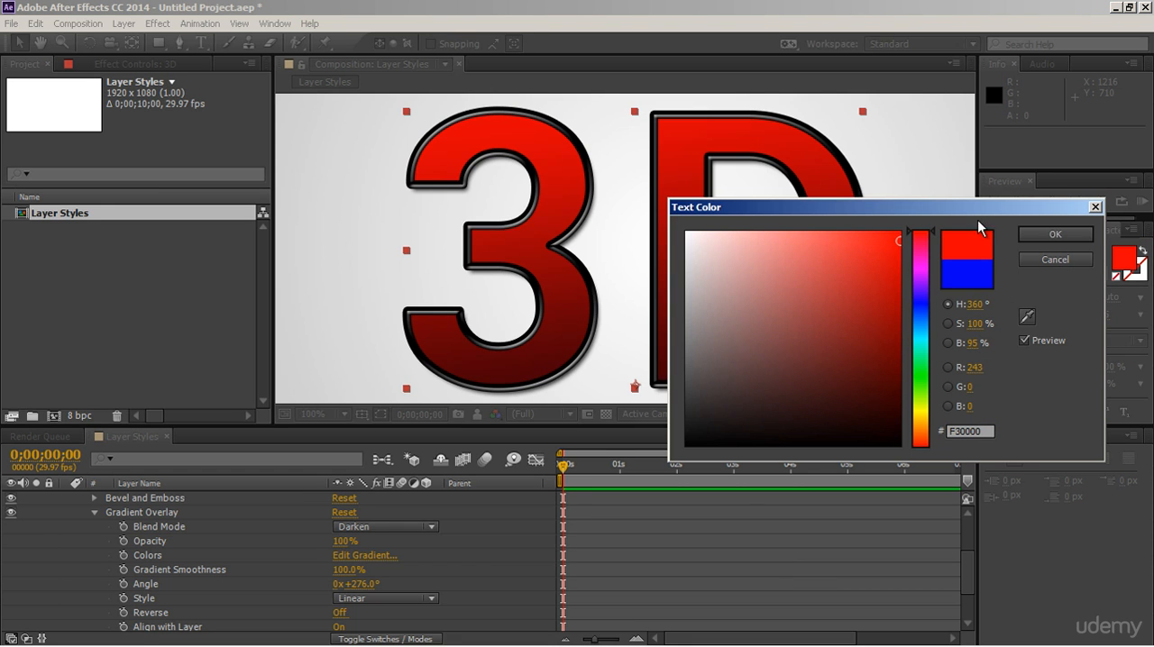
{"action": "left_click", "coordinate": [1053, 234]}
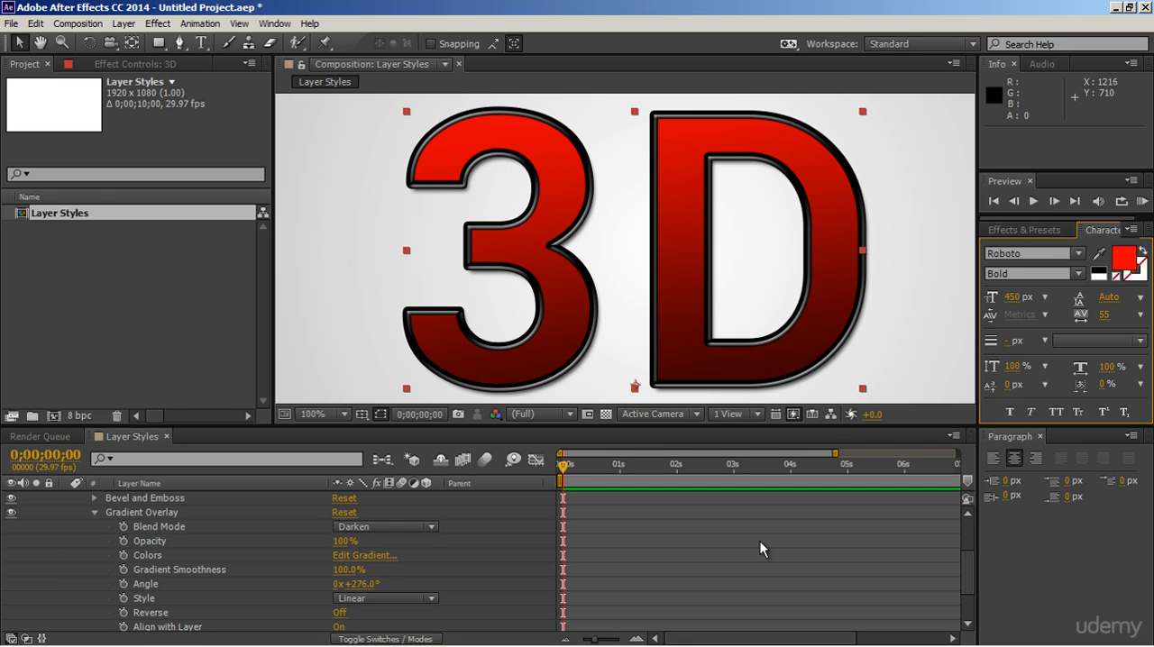
Step: Fit the whole composition in view and enlarge the text's font size to 573 px
{"action": "left_click", "coordinate": [330, 415]}
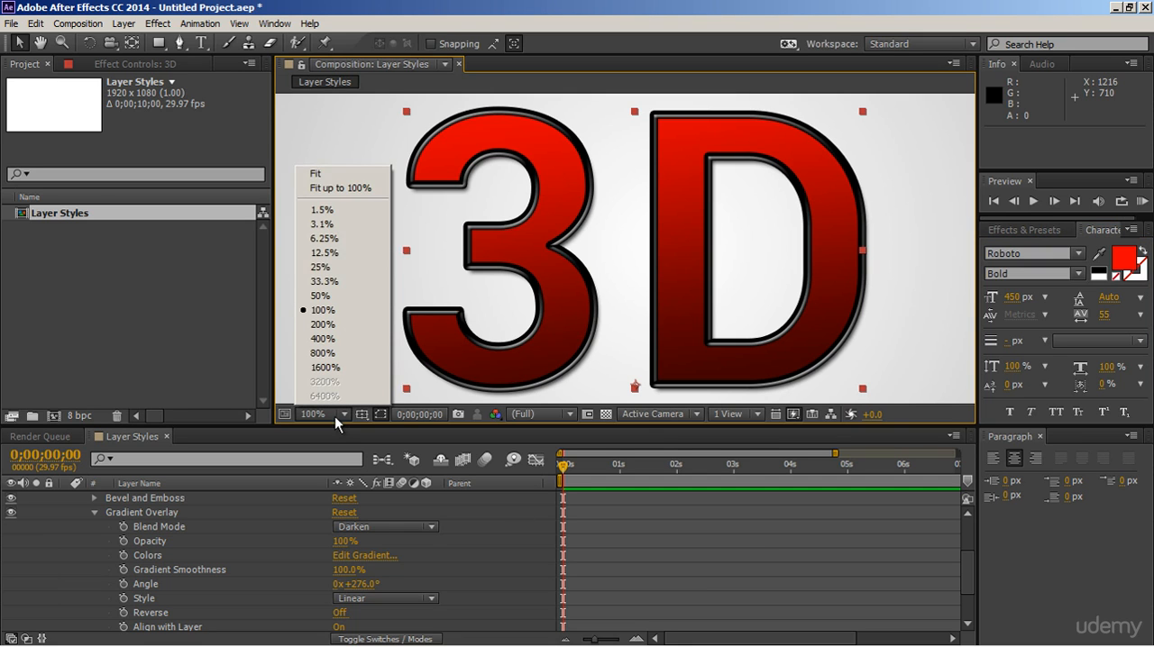
{"action": "left_click", "coordinate": [331, 176]}
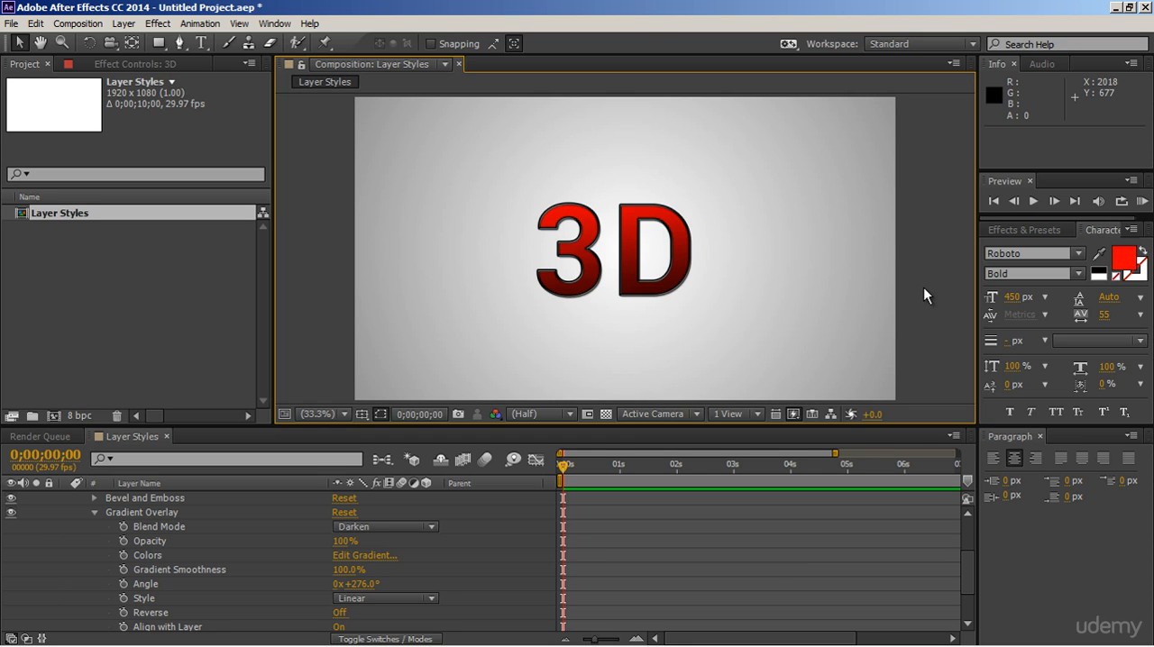
{"action": "left_click", "coordinate": [681, 287]}
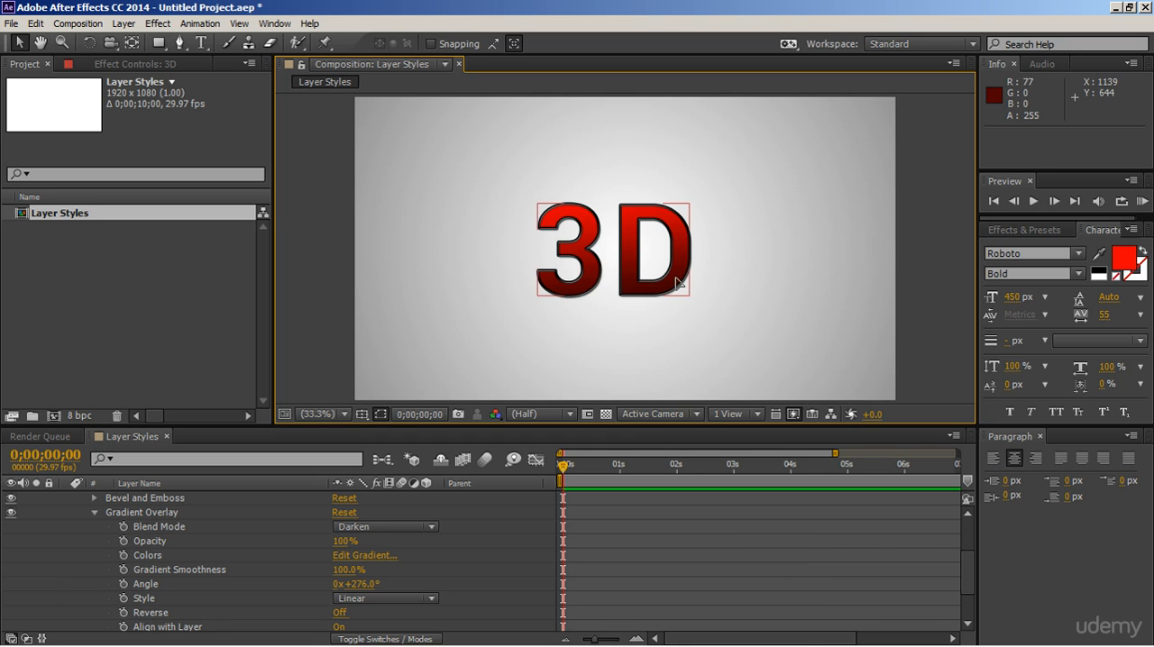
{"action": "left_click_drag", "start_coordinate": [1009, 305], "coordinate": [1119, 302]}
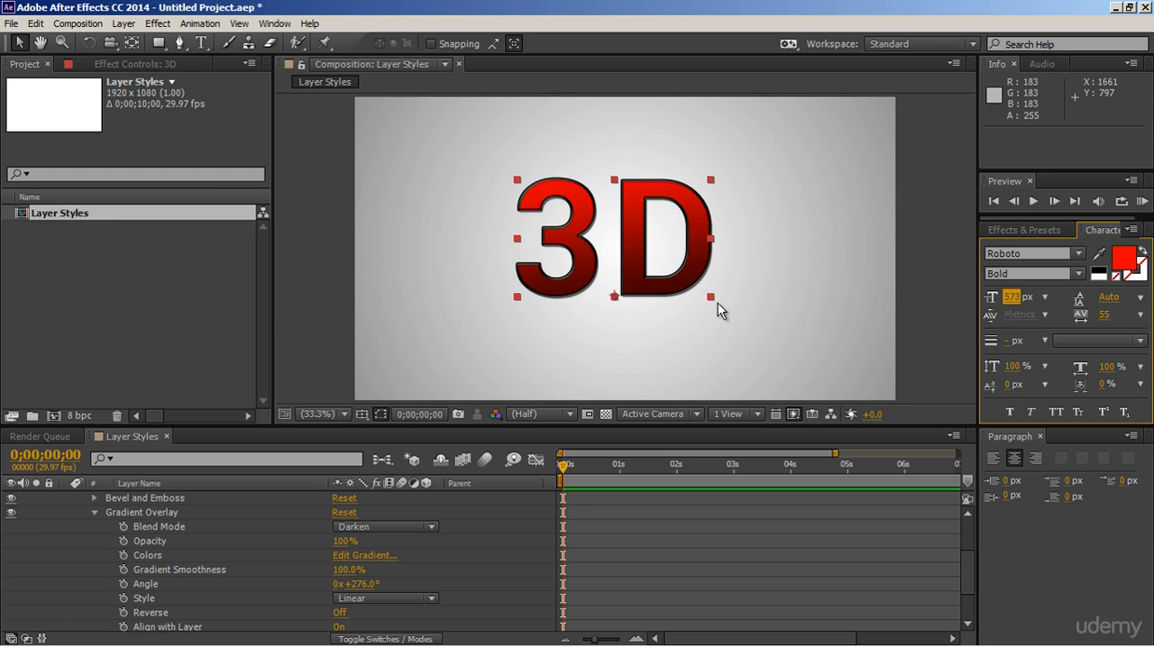
Step: Replace the wording of the text layer with "AE" and deselect the layer
{"action": "double_click", "coordinate": [631, 245]}
{"action": "type", "text": "AE"}
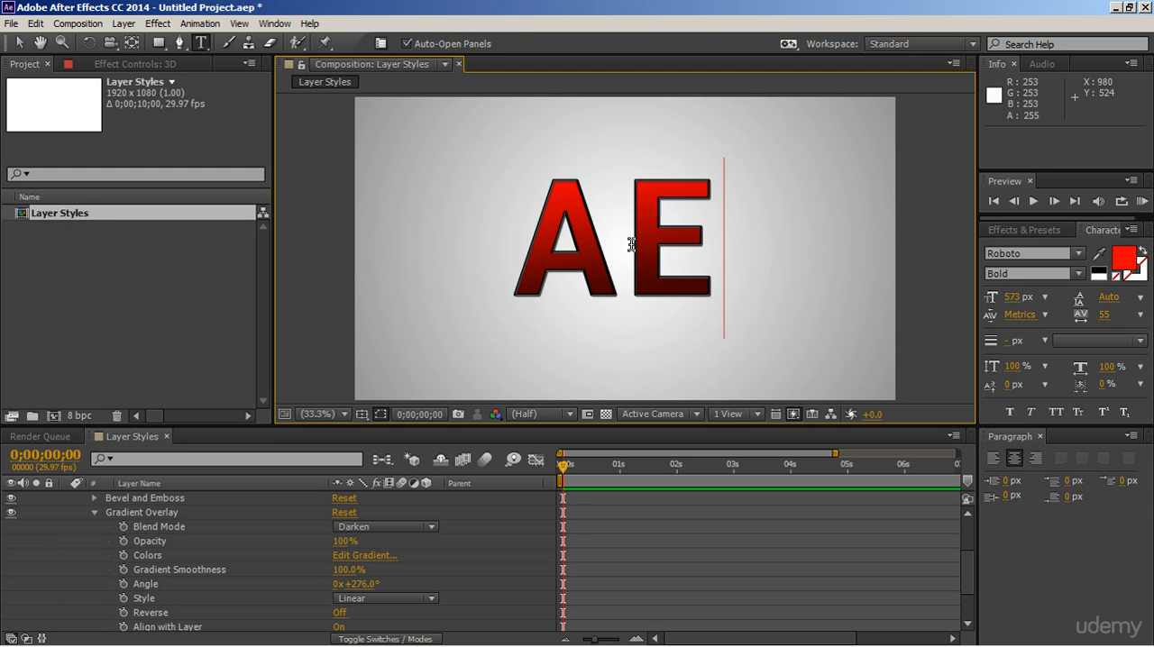
{"action": "left_click", "coordinate": [19, 42]}
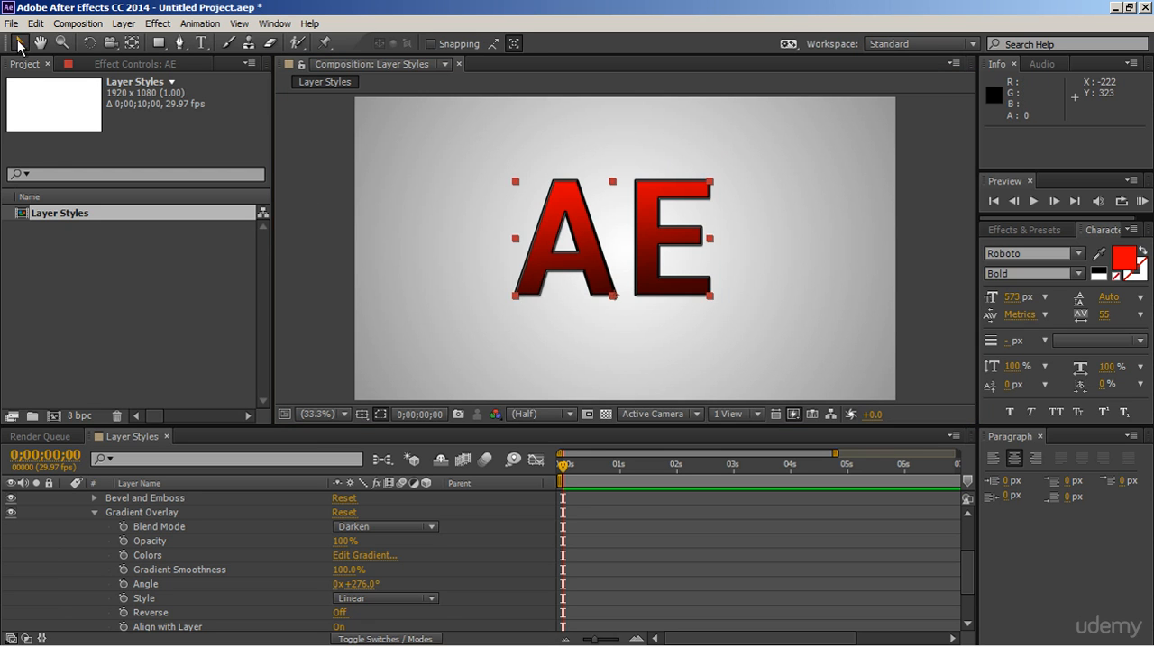
{"action": "left_click", "coordinate": [327, 293]}
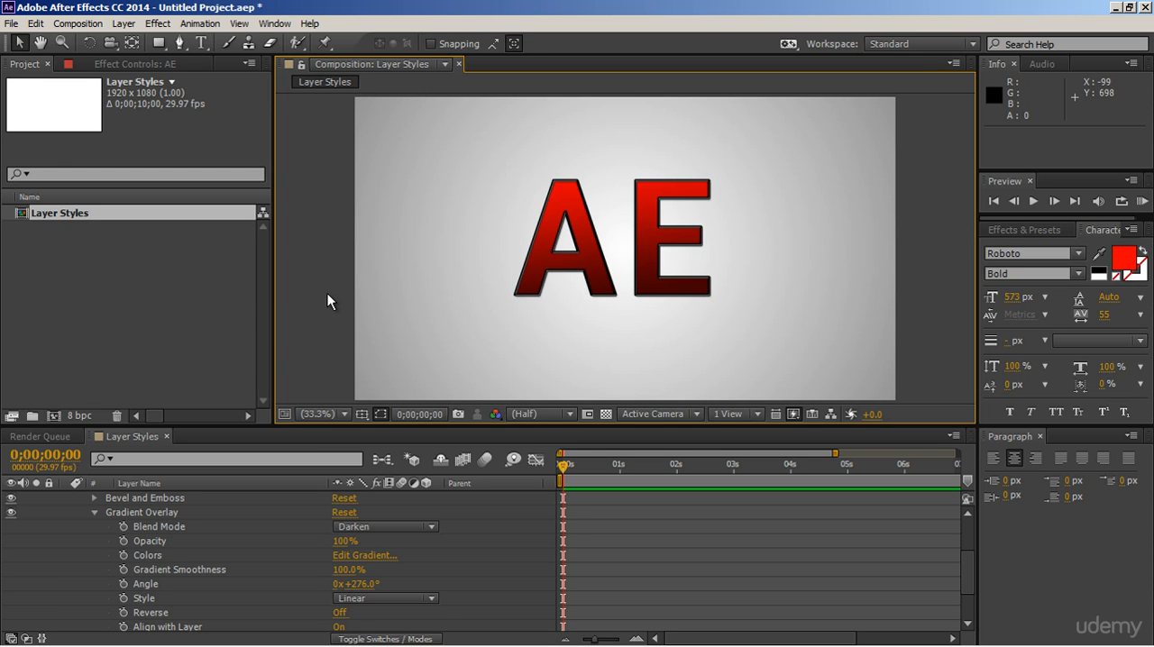